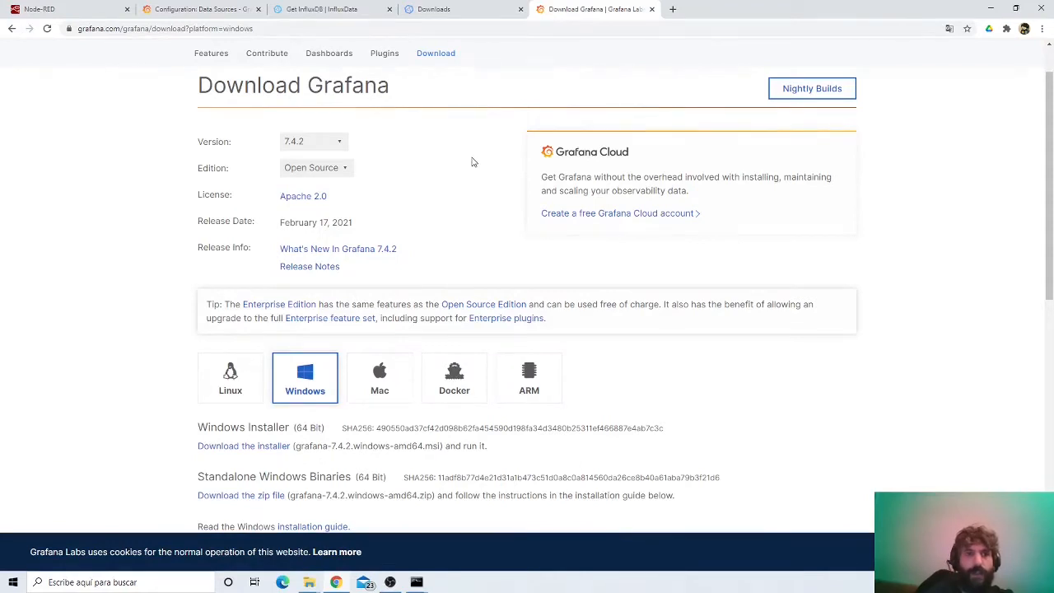
Open the open-source InfluxDB download page from the InfluxData site and dismiss the download registration form
{"action": "scroll", "coordinate": [310, 308], "scroll_direction": "down", "scroll_amount": 1}
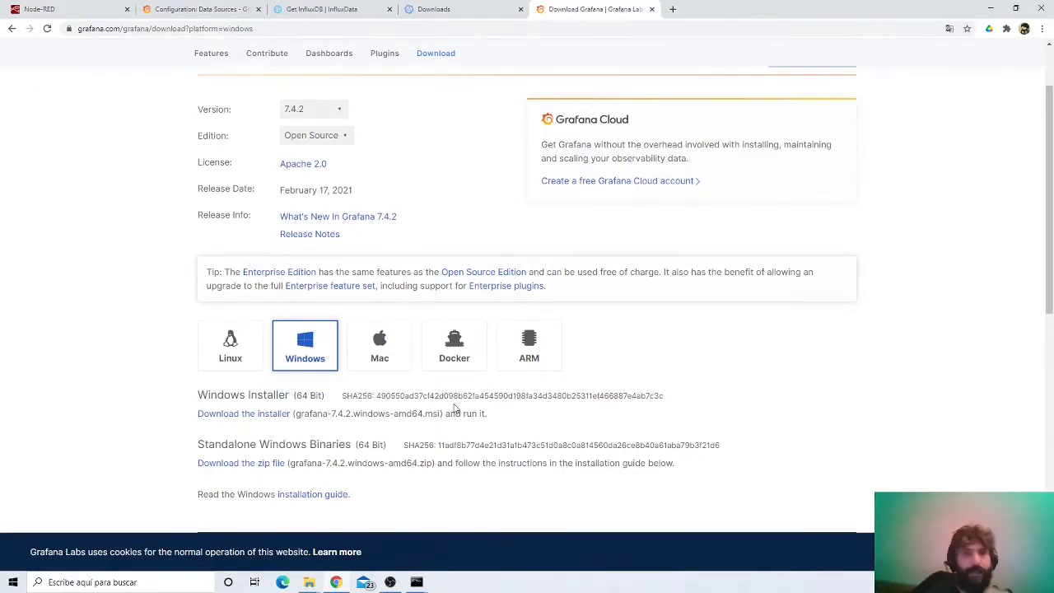
{"action": "left_click", "coordinate": [440, 8]}
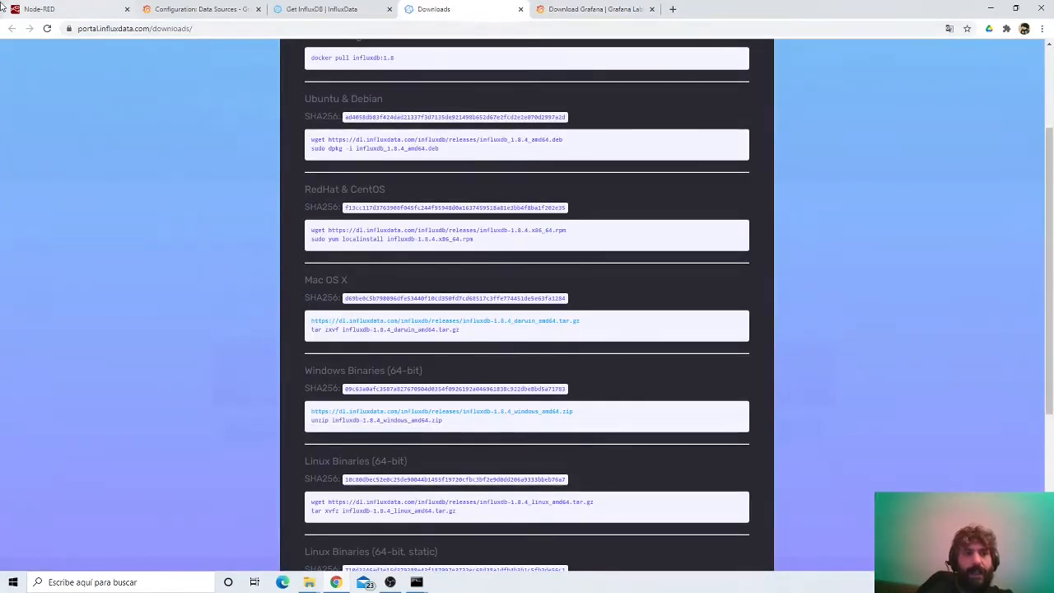
{"action": "left_click", "coordinate": [339, 8]}
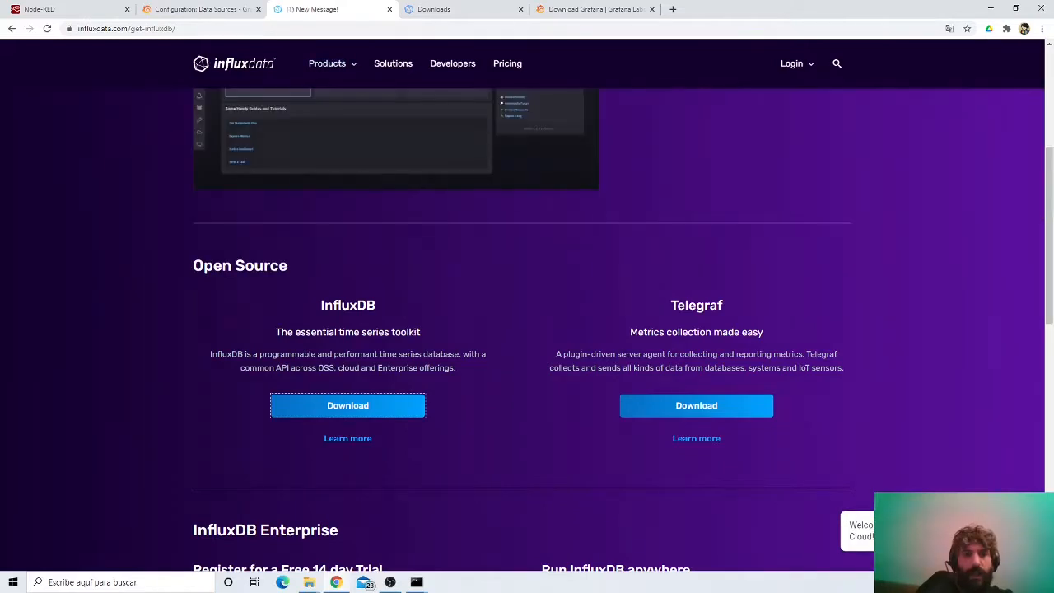
{"action": "left_click", "coordinate": [372, 405]}
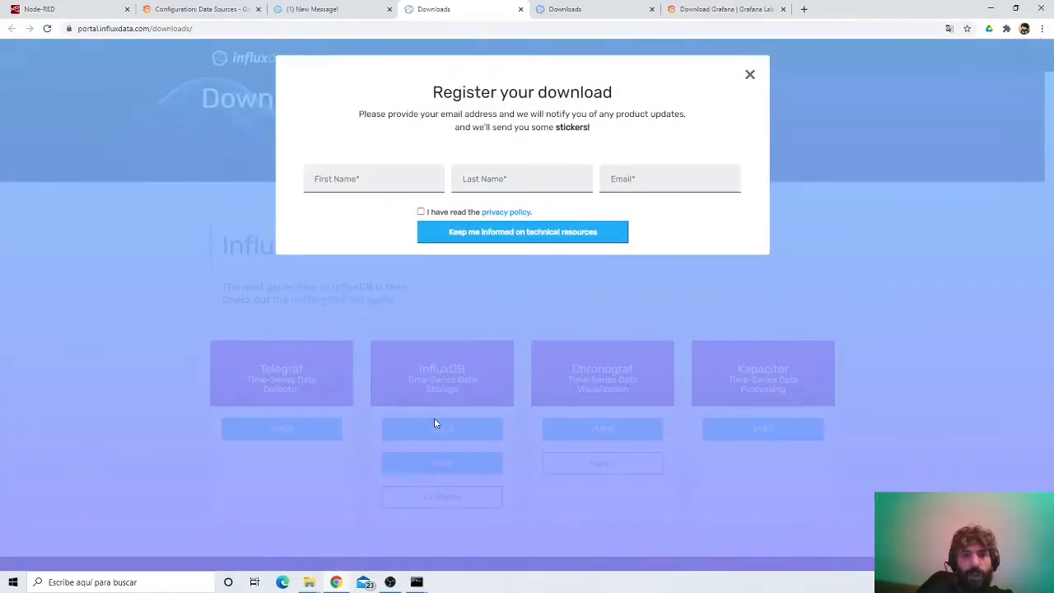
{"action": "left_click", "coordinate": [749, 74]}
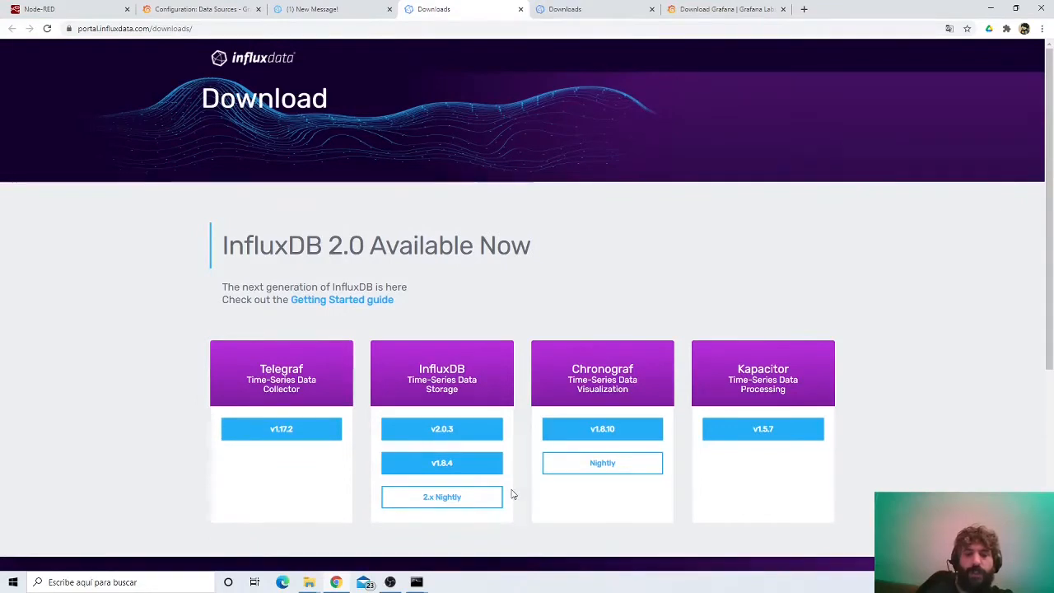
Open the Grafana home page at localhost:3000 by removing /datasources from its address
{"action": "left_click", "coordinate": [416, 583]}
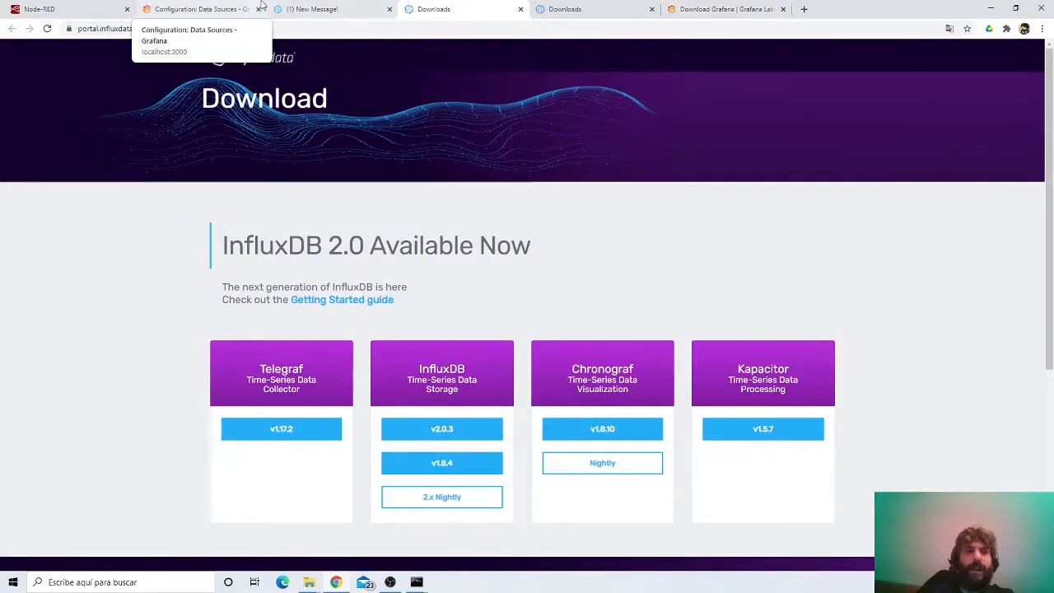
{"action": "left_click", "coordinate": [227, 8]}
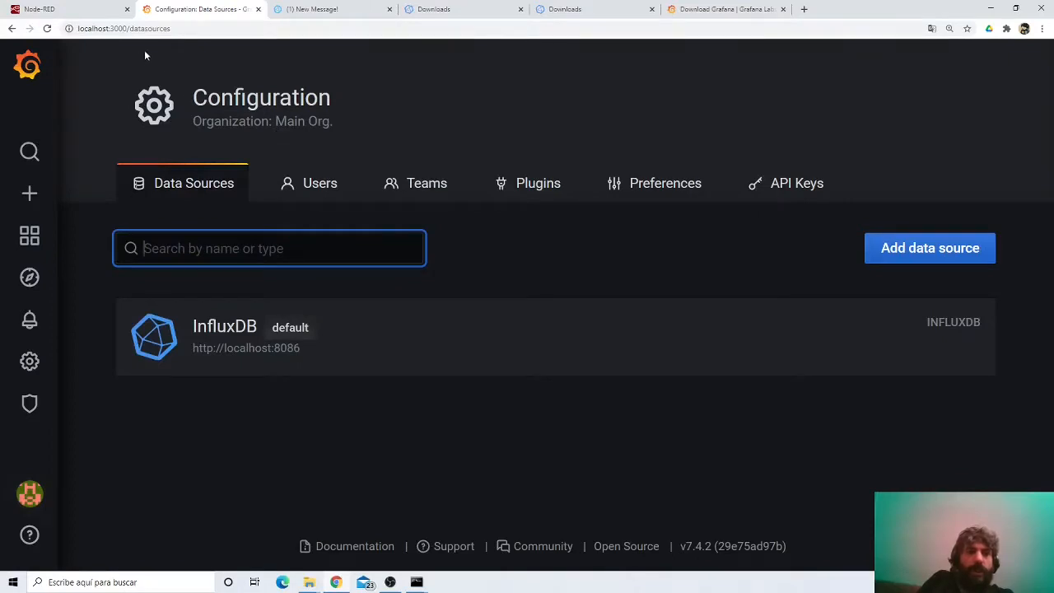
{"action": "left_click_drag", "start_coordinate": [126, 29], "coordinate": [171, 29]}
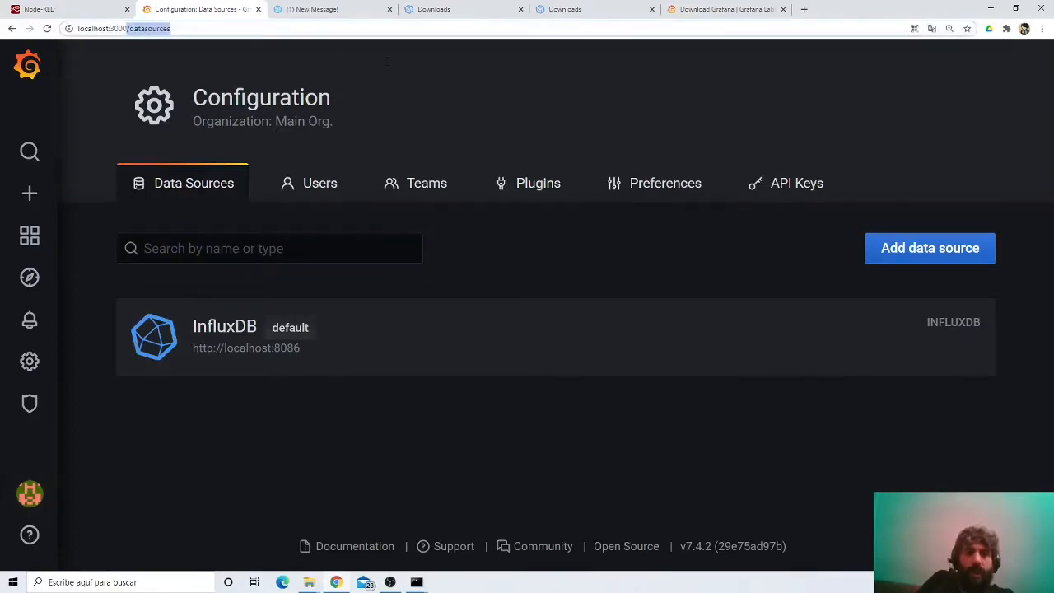
{"action": "key", "text": "BackSpace"}
{"action": "key", "text": "Return"}
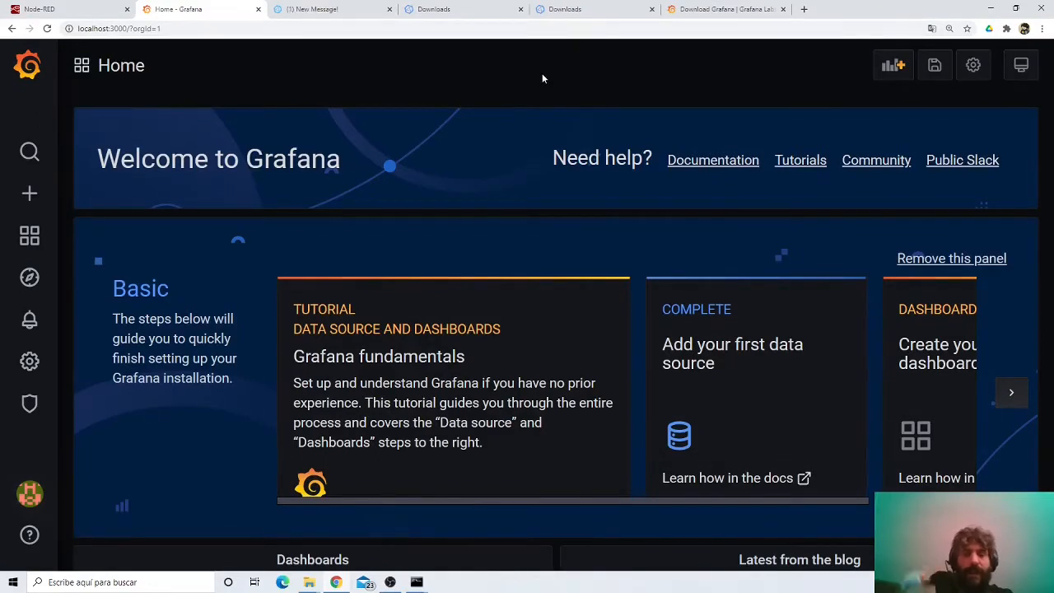
Show the InfluxDB v1.8.4 download options on the InfluxData page and locate the 64-bit Windows binaries
{"action": "left_click", "coordinate": [461, 9]}
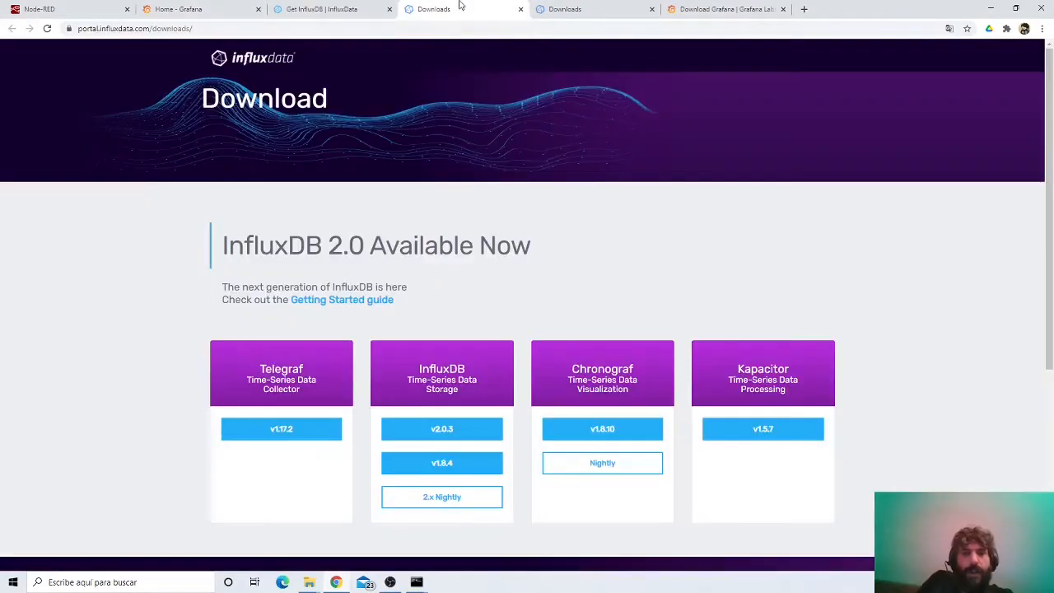
{"action": "left_click", "coordinate": [461, 468]}
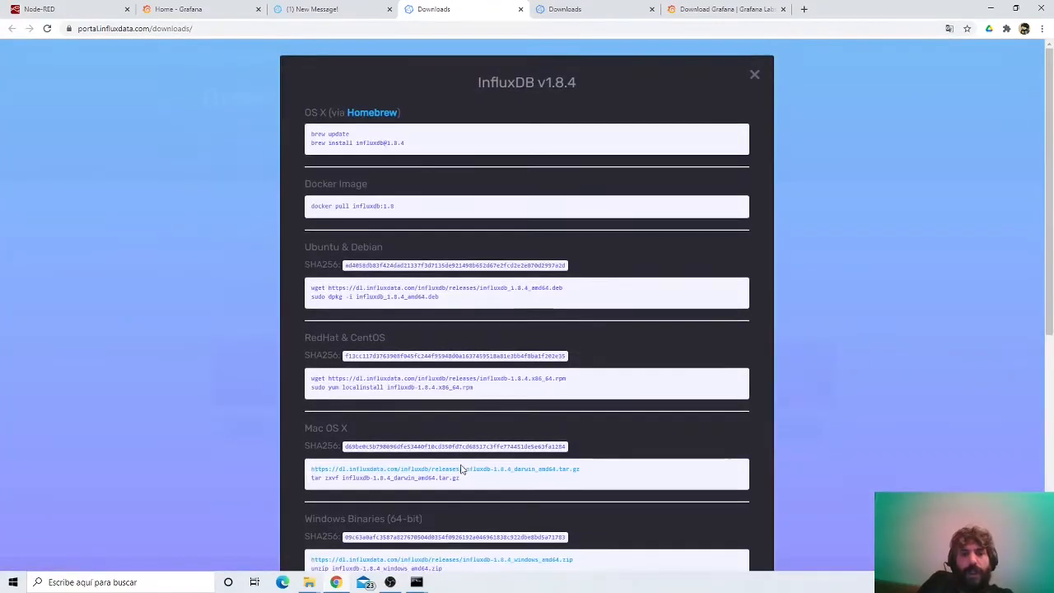
{"action": "scroll", "coordinate": [528, 473], "scroll_direction": "down", "scroll_amount": 1}
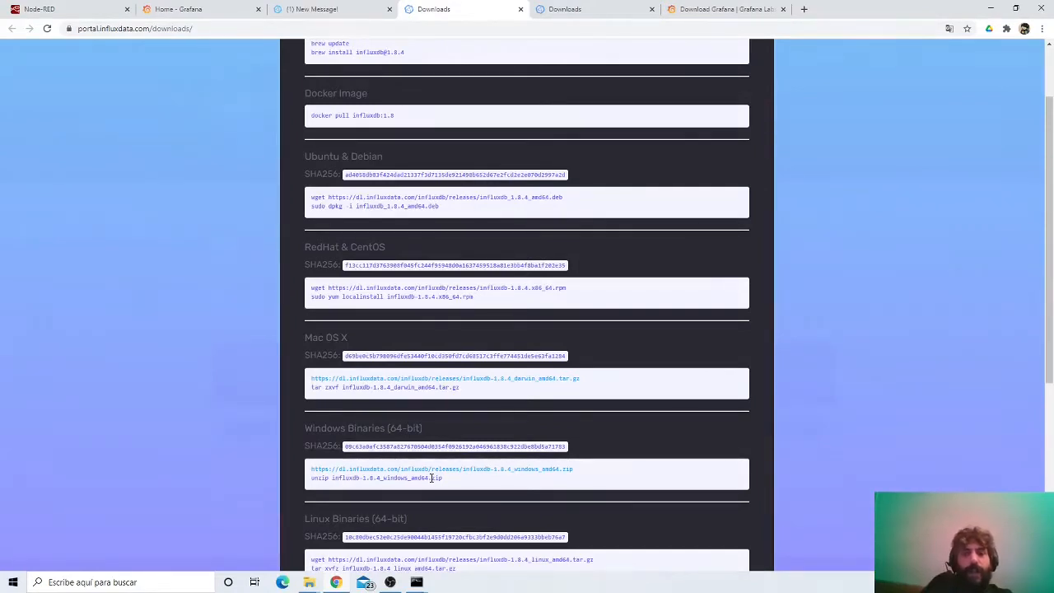
Open the influxdb-1.8.4-1 folder on the desktop and list its contents with dir in the command prompt beside it
{"action": "left_click", "coordinate": [991, 8]}
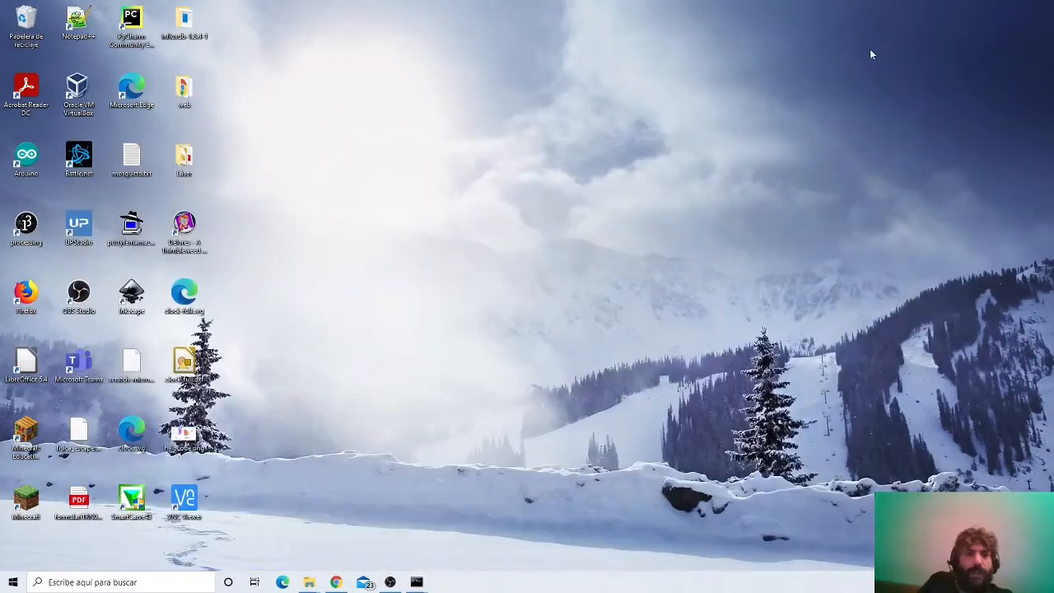
{"action": "double_click", "coordinate": [181, 25]}
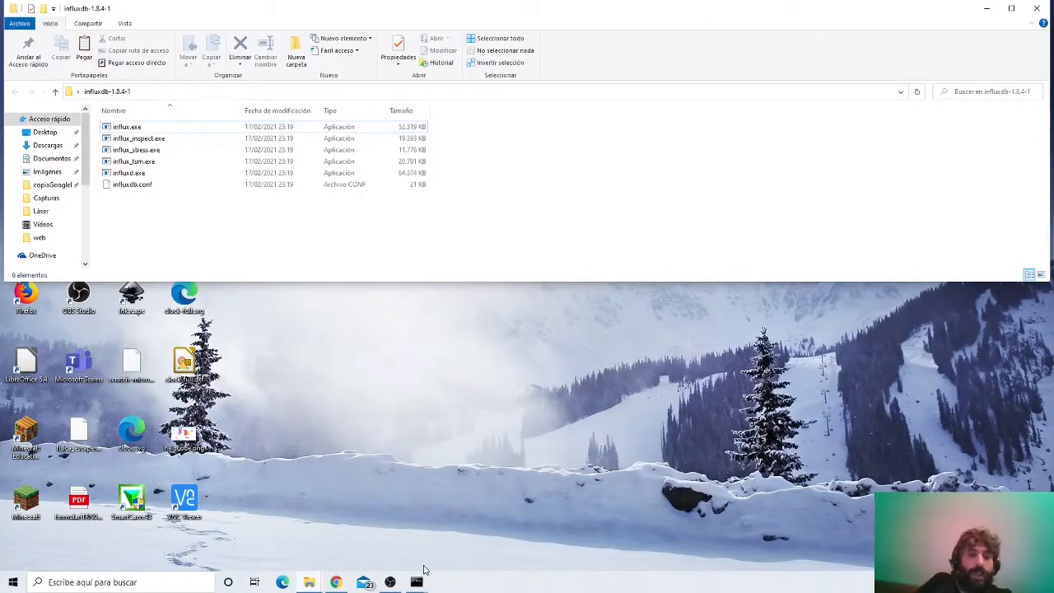
{"action": "mouse_move", "coordinate": [417, 583]}
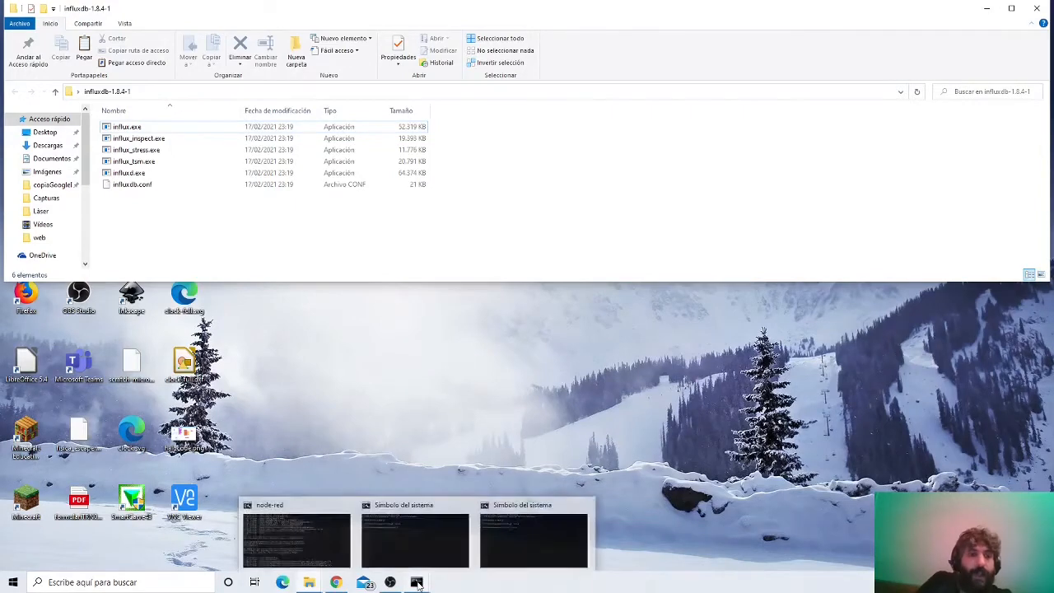
{"action": "left_click", "coordinate": [522, 539]}
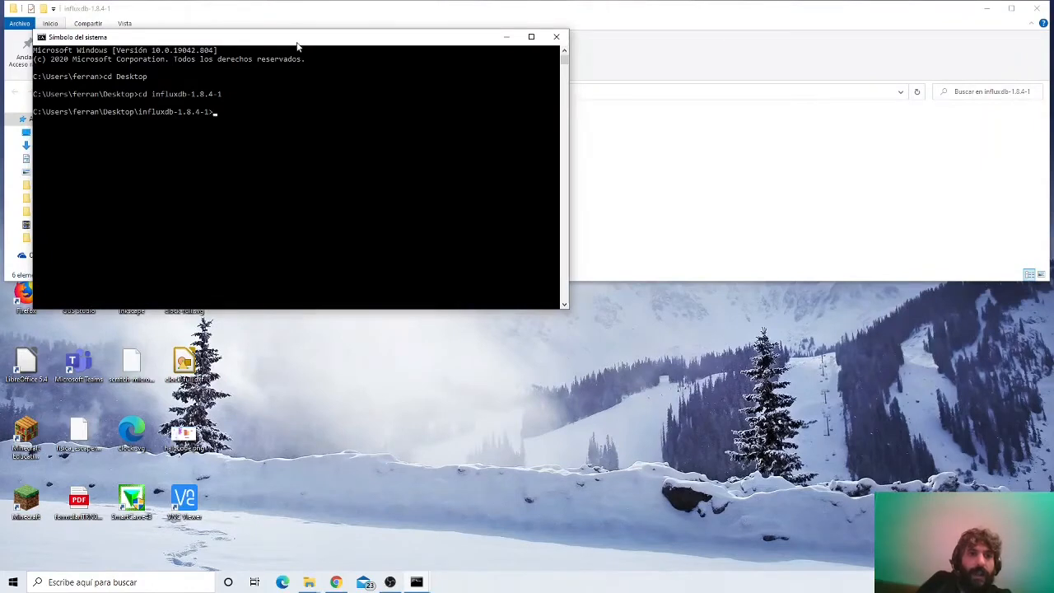
{"action": "left_click_drag", "start_coordinate": [297, 44], "coordinate": [602, 137]}
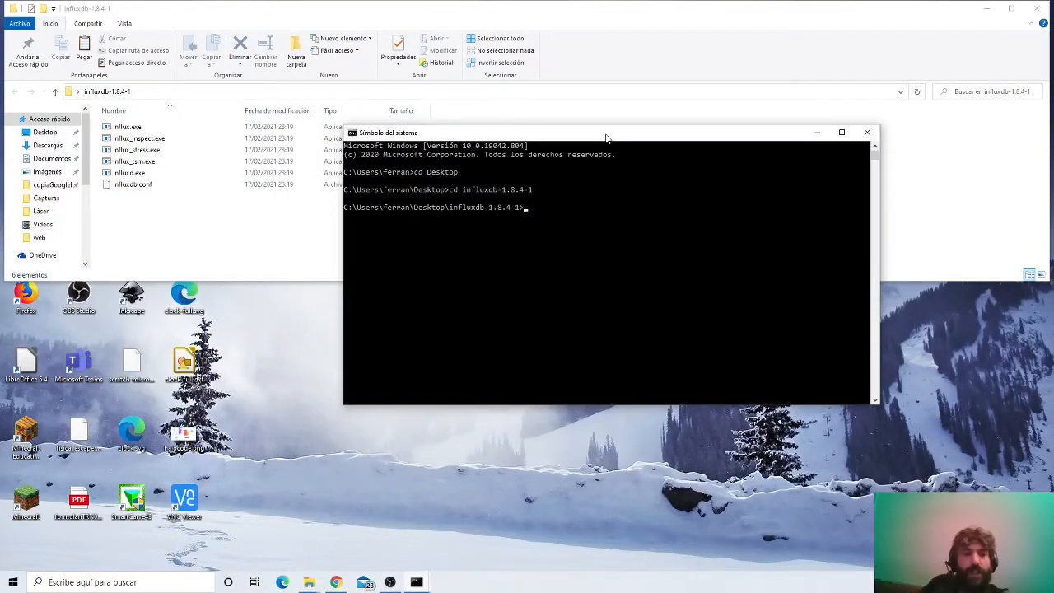
{"action": "type", "text": "dir"}
{"action": "key", "text": "Return"}
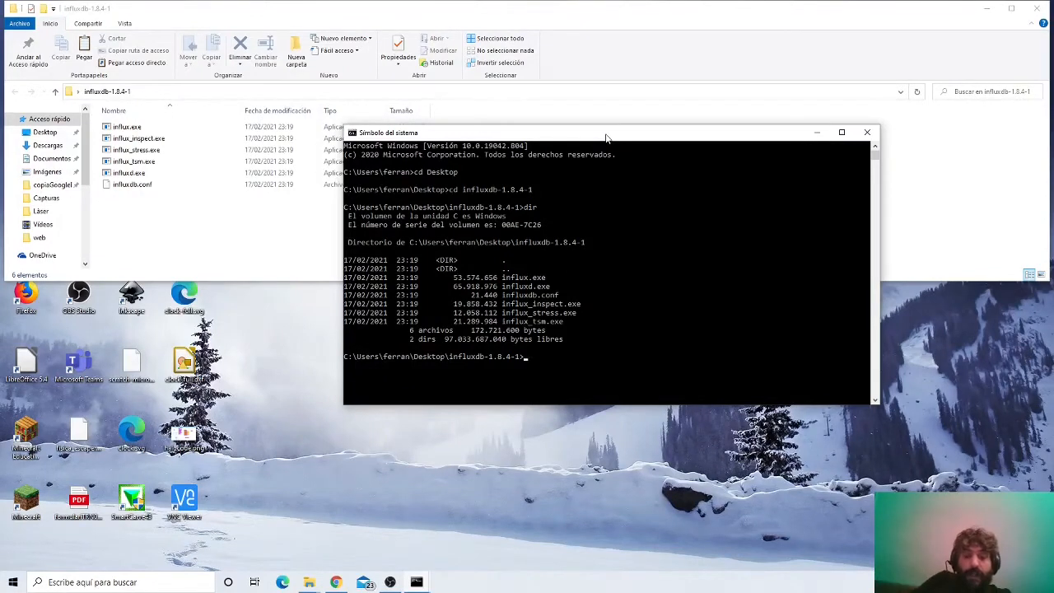
{"action": "type", "text": "inf"}
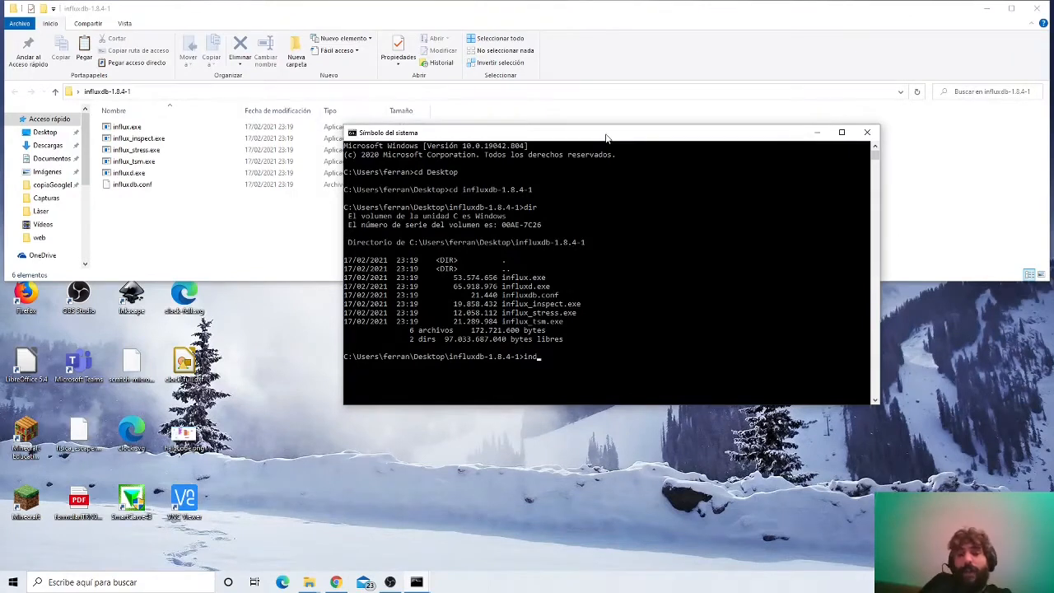
{"action": "key", "text": "BackSpace"}
{"action": "key", "text": "BackSpace"}
{"action": "key", "text": "BackSpace"}
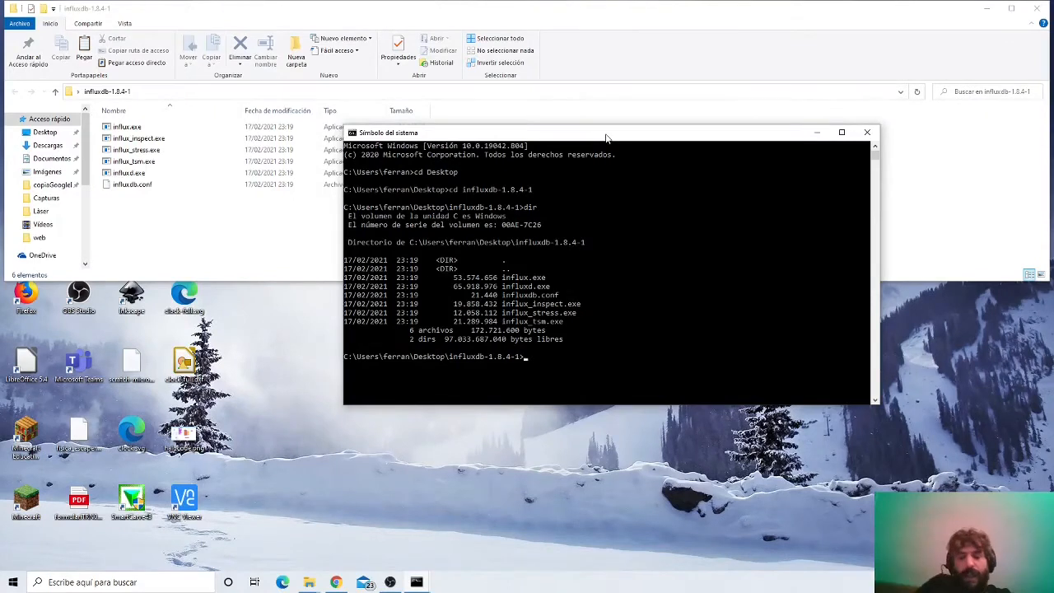
Start the InfluxDB server by running influxd.exe from the influxdb-1.8.4-1 folder
{"action": "type", "text": "influ"}
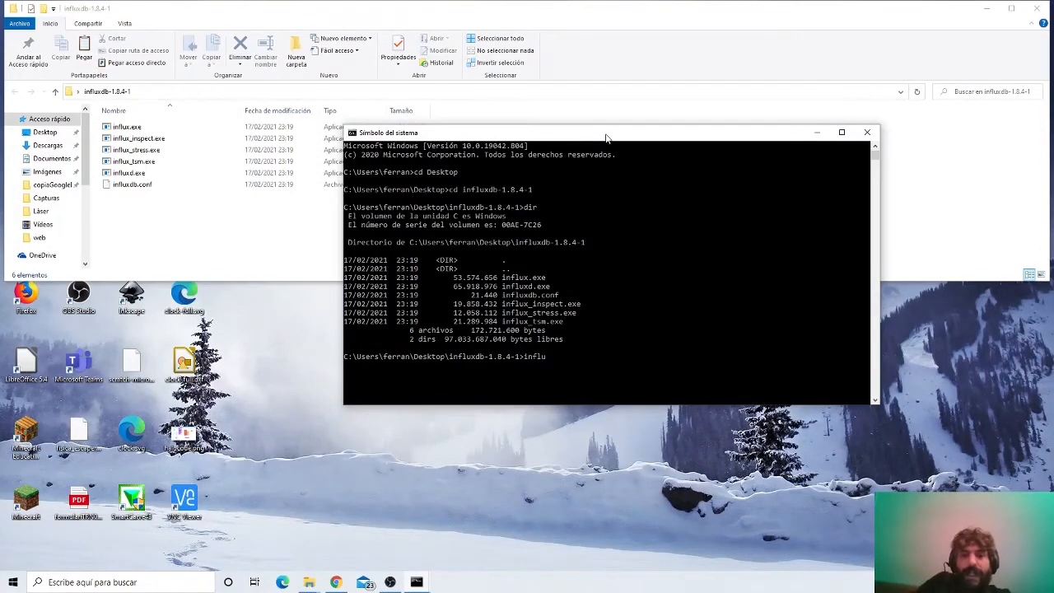
{"action": "key", "text": "Tab"}
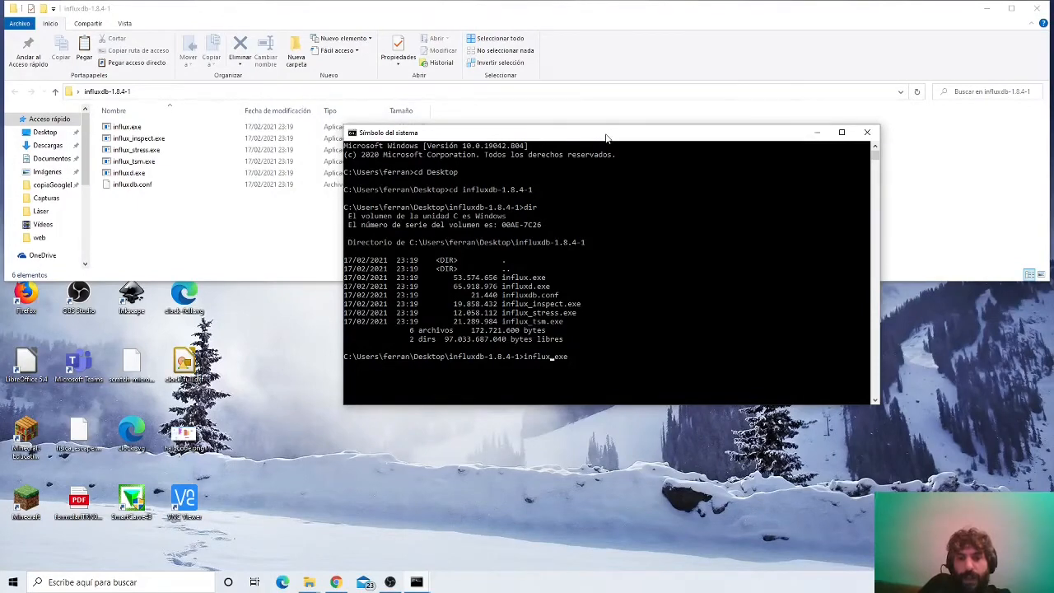
{"action": "type", "text": "d"}
{"action": "key", "text": "Return"}
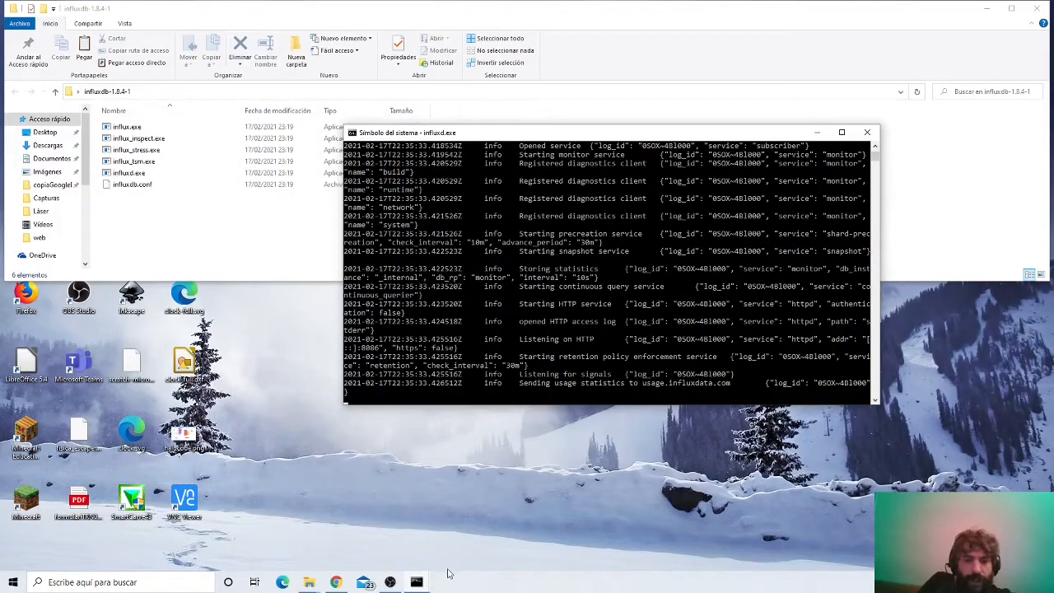
Launch the InfluxDB shell by running influx.exe in the second command prompt
{"action": "mouse_move", "coordinate": [419, 585]}
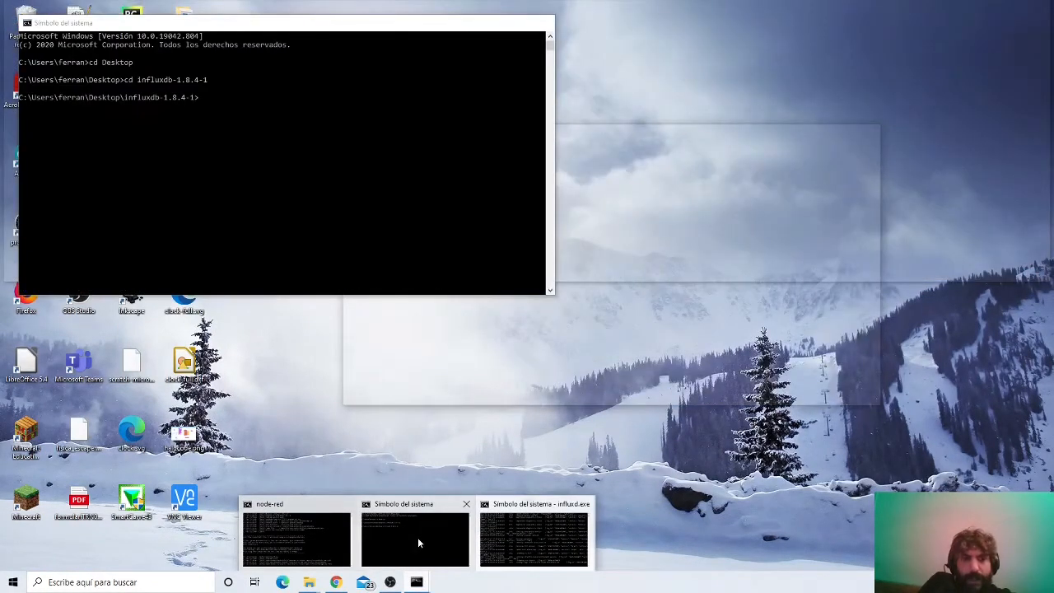
{"action": "left_click", "coordinate": [417, 537]}
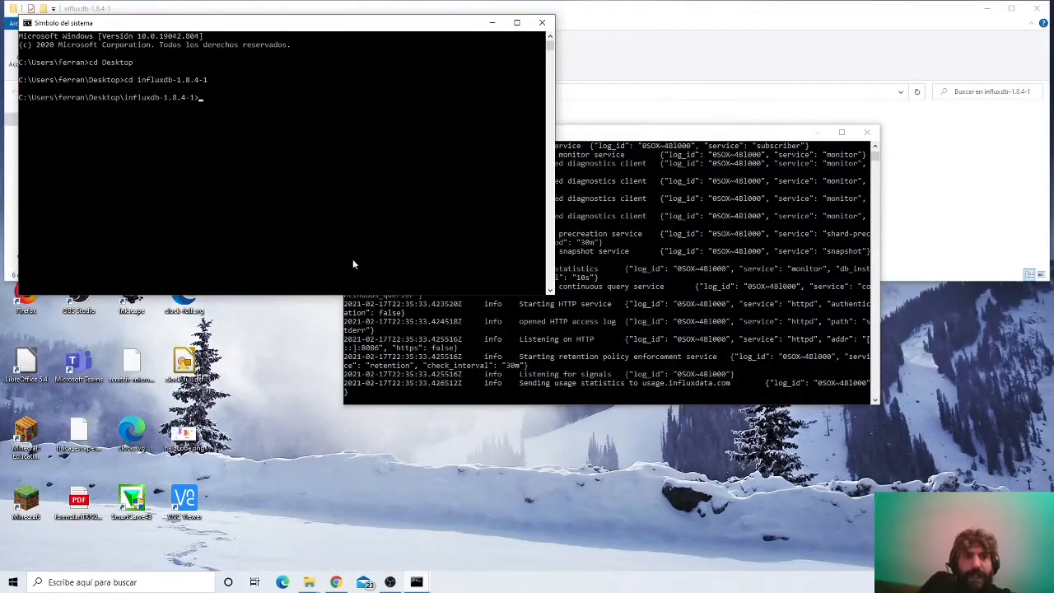
{"action": "left_click", "coordinate": [319, 177]}
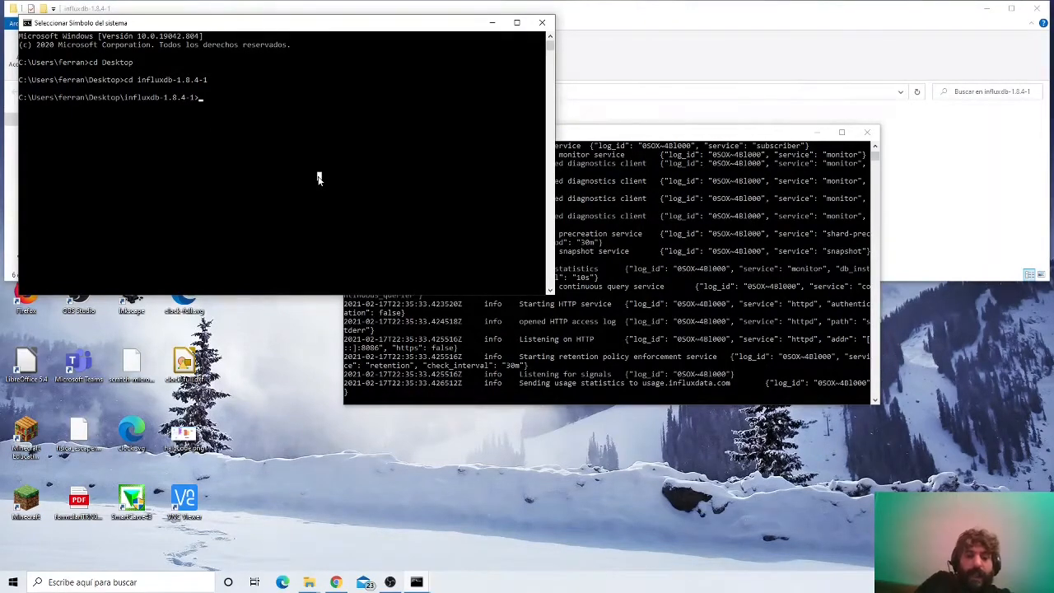
{"action": "key", "text": "Escape"}
{"action": "type", "text": "influx.exe"}
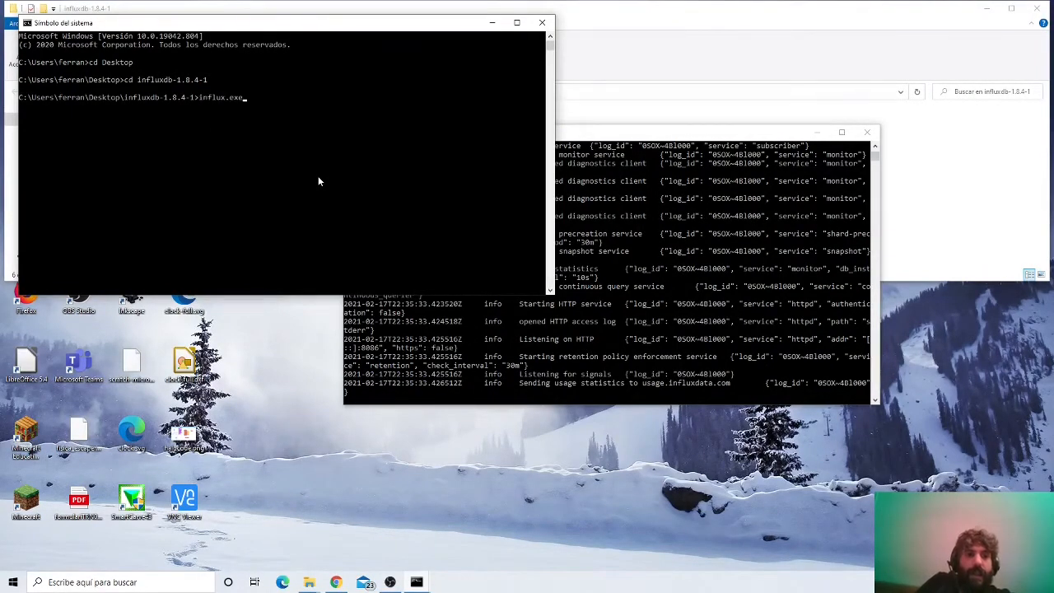
{"action": "key", "text": "Return"}
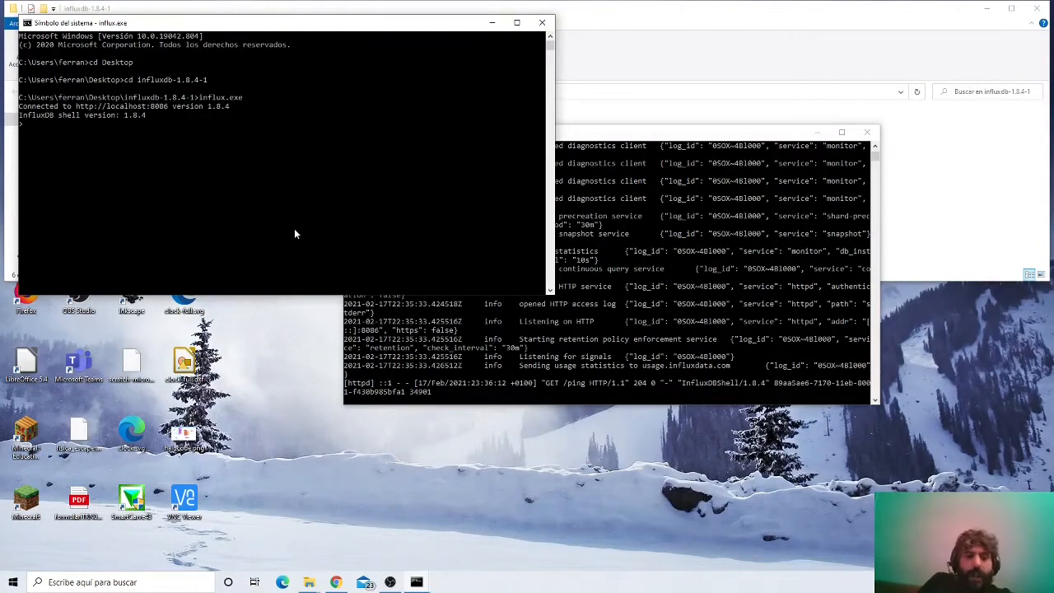
Create a database named testdb in the InfluxDB shell
{"action": "type", "text": "creat"}
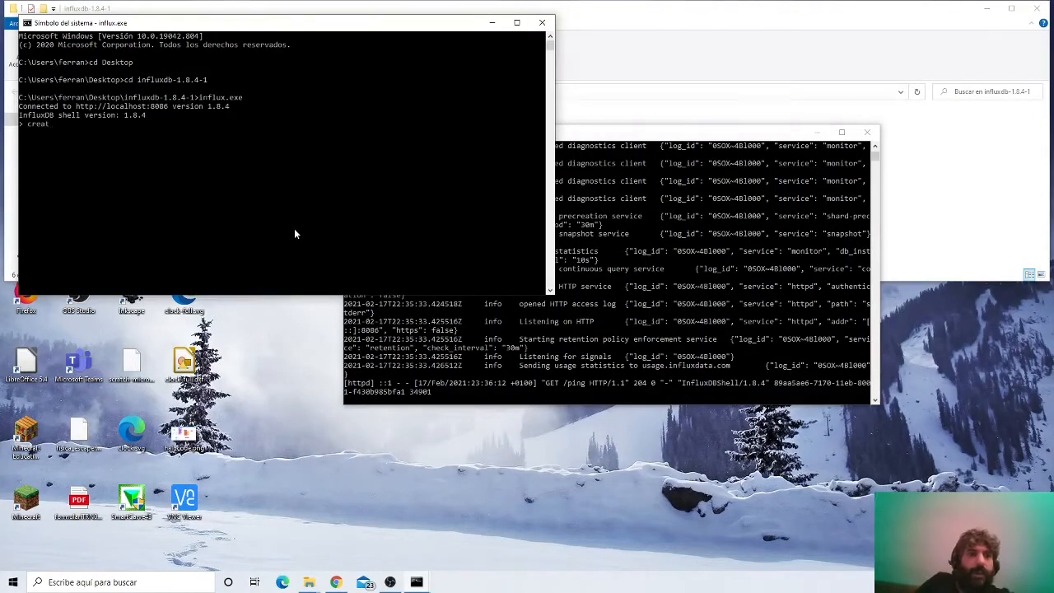
{"action": "type", "text": "e data"}
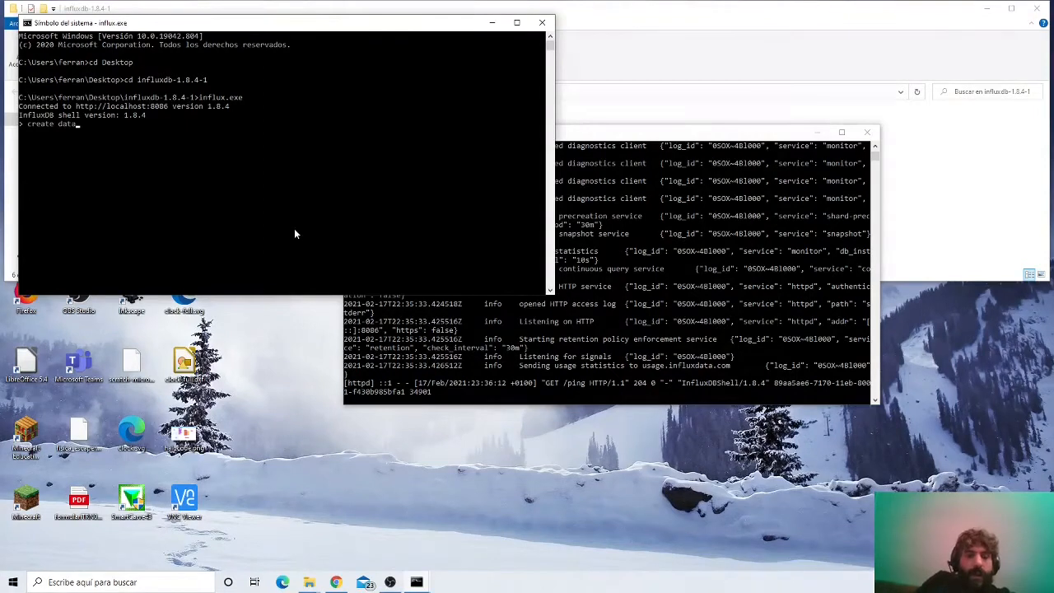
{"action": "type", "text": "base "}
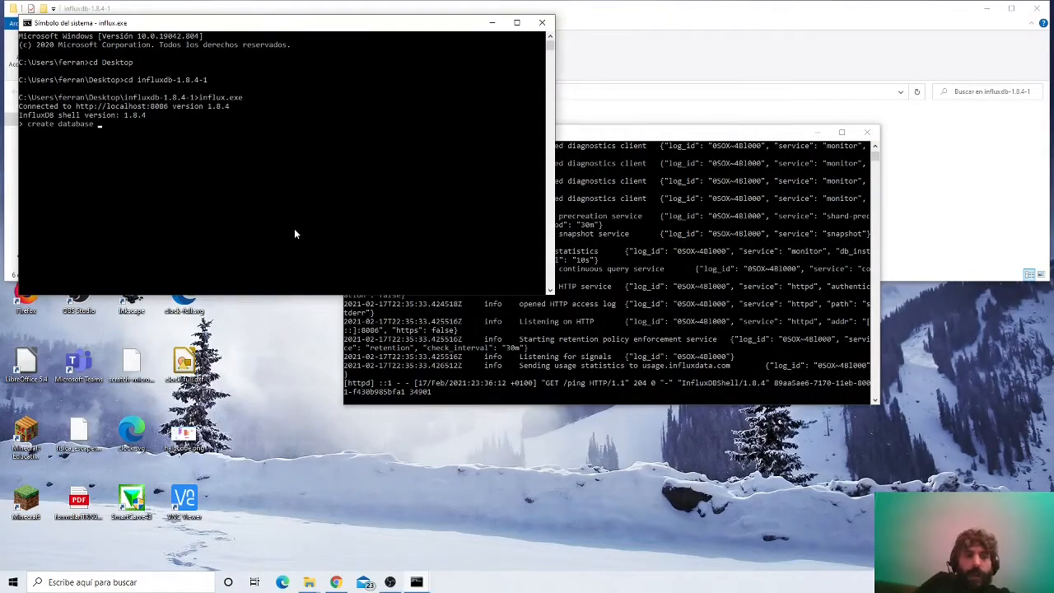
{"action": "type", "text": "test"}
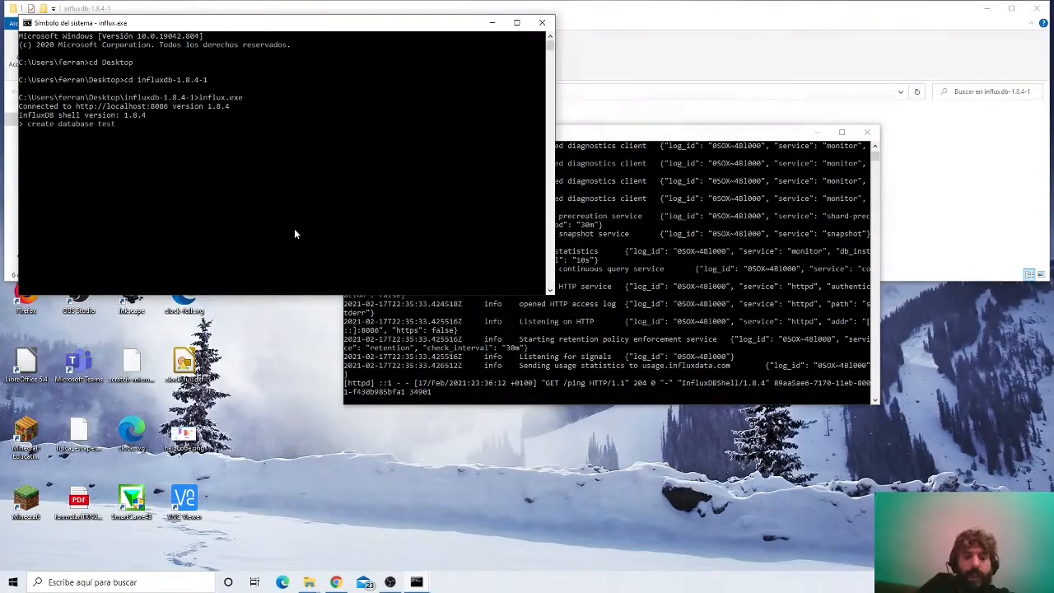
{"action": "type", "text": "db"}
{"action": "key", "text": "Return"}
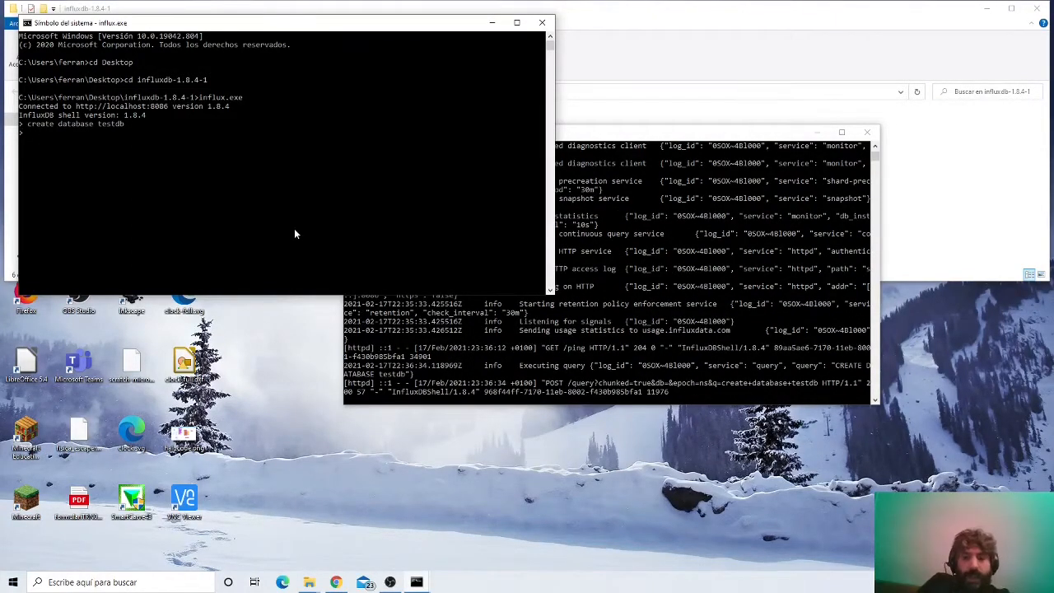
Quit the InfluxDB shell and bring the influxd.exe server window to the front
{"action": "type", "text": "quit"}
{"action": "key", "text": "Return"}
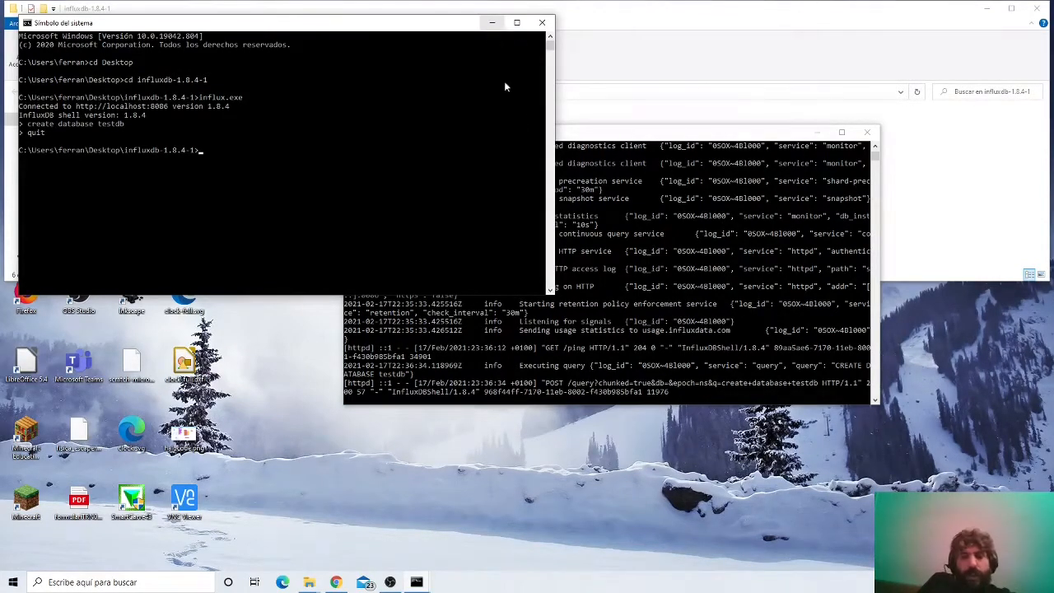
{"action": "left_click", "coordinate": [644, 220]}
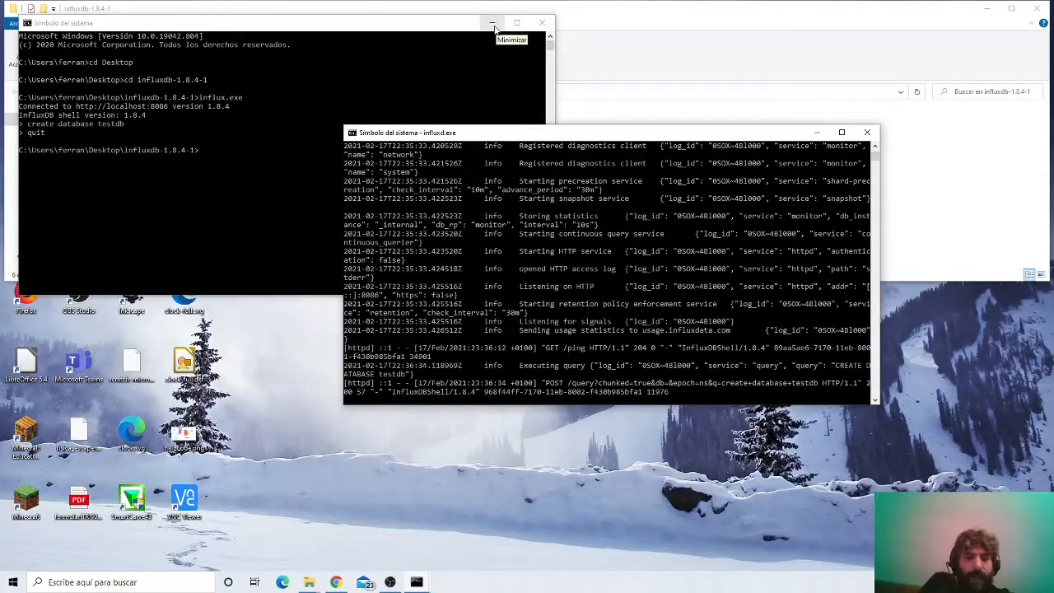
Switch to Grafana in the browser and open the settings of the InfluxDB data source
{"action": "left_click", "coordinate": [336, 582]}
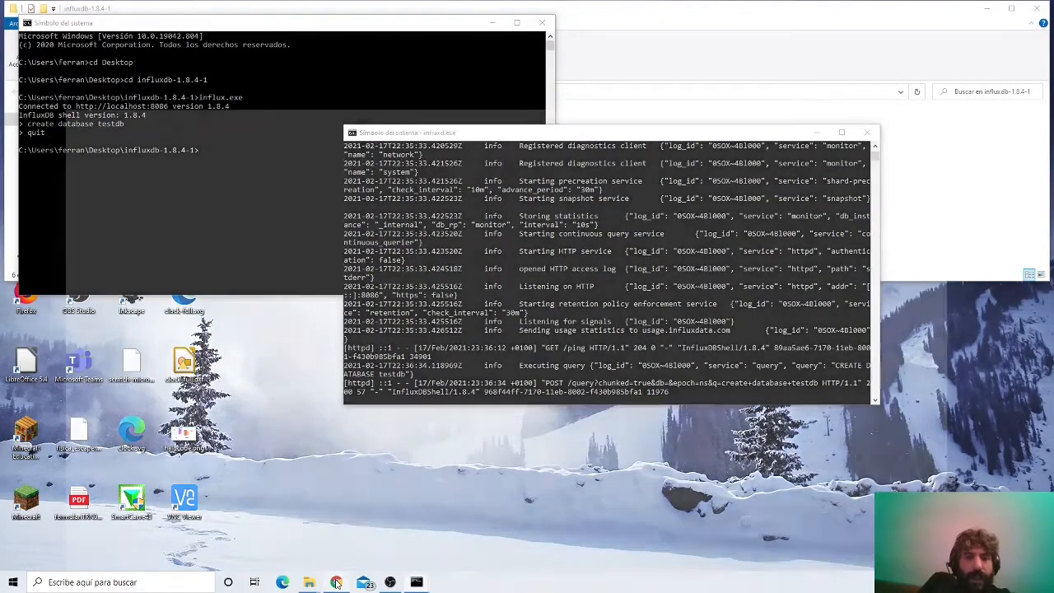
{"action": "left_click", "coordinate": [210, 8]}
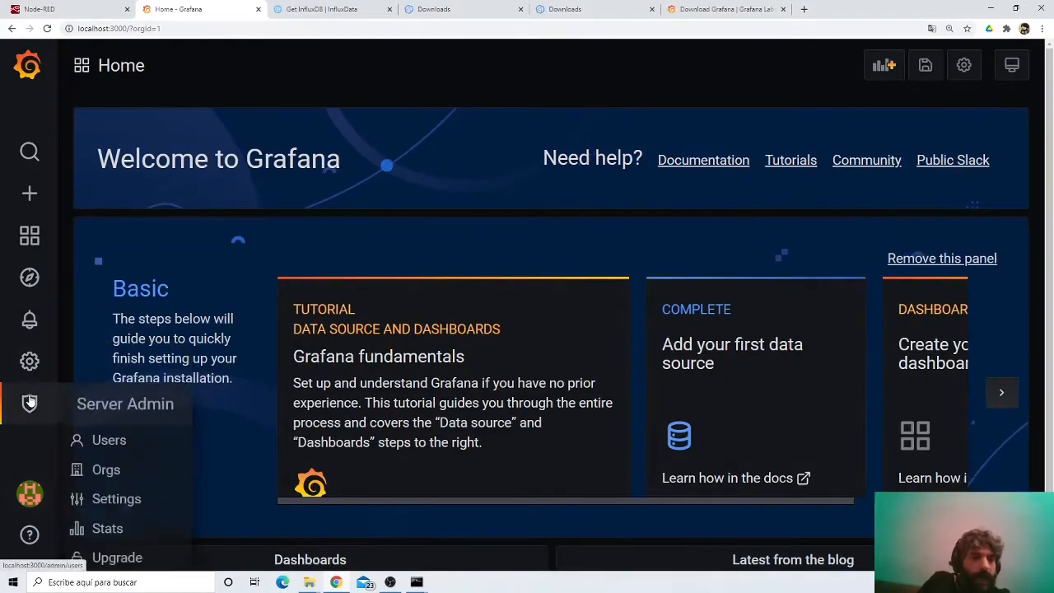
{"action": "mouse_move", "coordinate": [41, 368]}
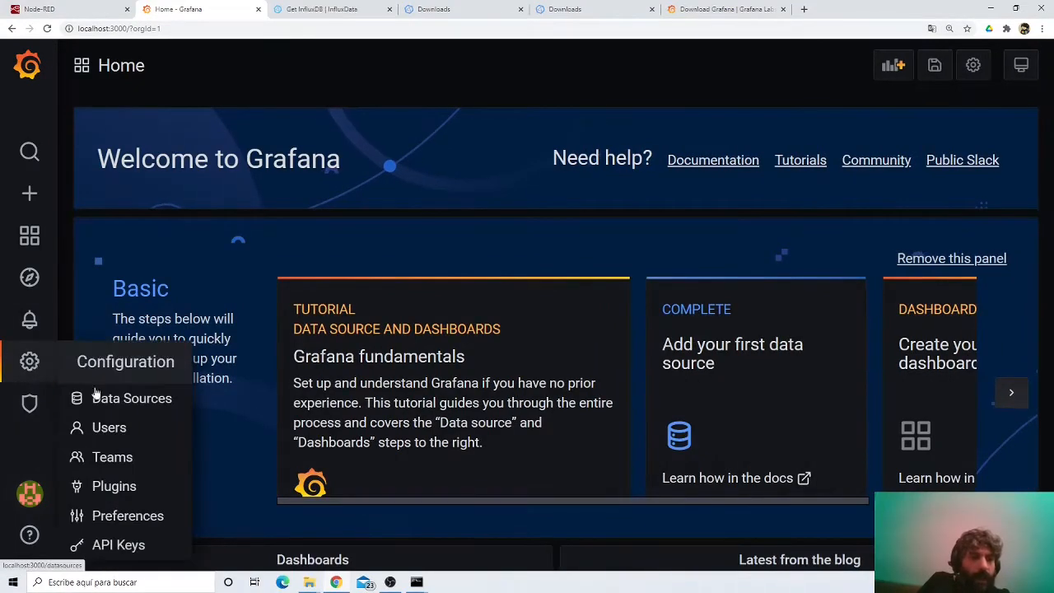
{"action": "left_click", "coordinate": [146, 403]}
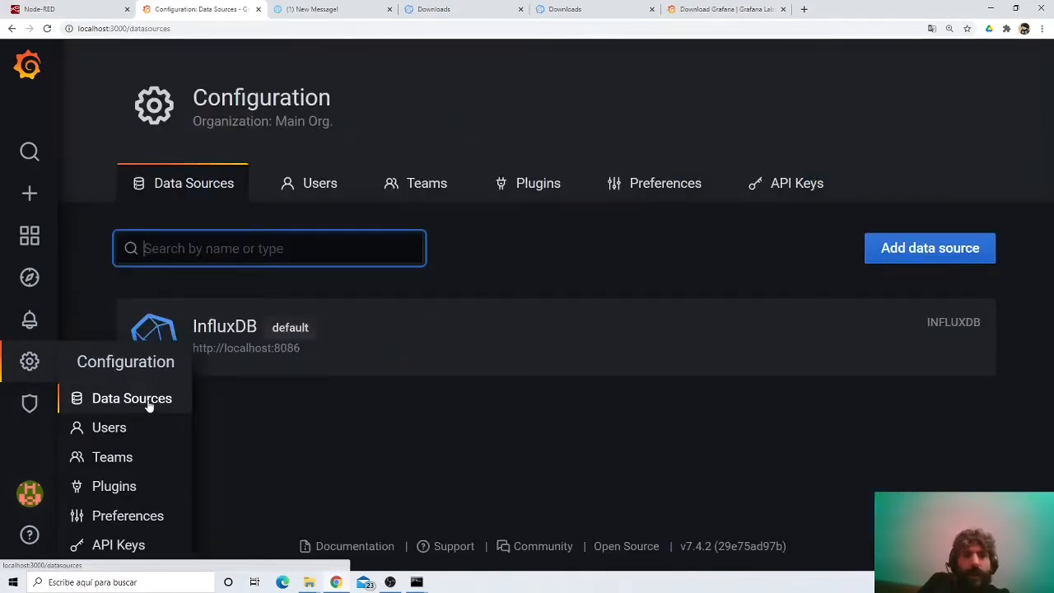
{"action": "left_click", "coordinate": [486, 340]}
Review the InfluxDB data source's connection and database settings, and save and test the data source
{"action": "scroll", "coordinate": [780, 417], "scroll_direction": "down", "scroll_amount": 3}
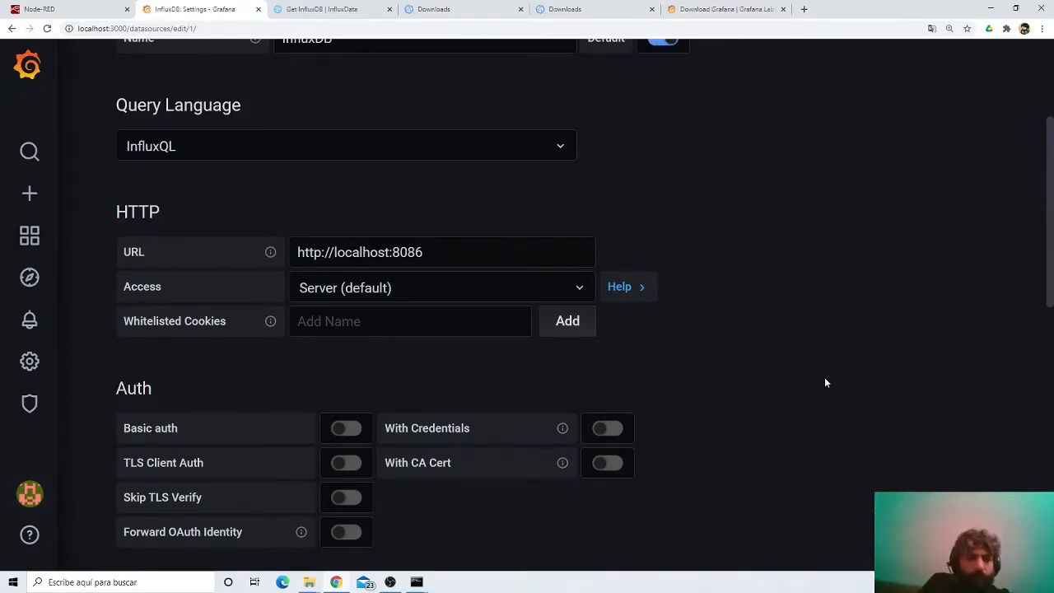
{"action": "scroll", "coordinate": [830, 368], "scroll_direction": "down", "scroll_amount": 1}
{"action": "scroll", "coordinate": [830, 368], "scroll_direction": "down", "scroll_amount": 8}
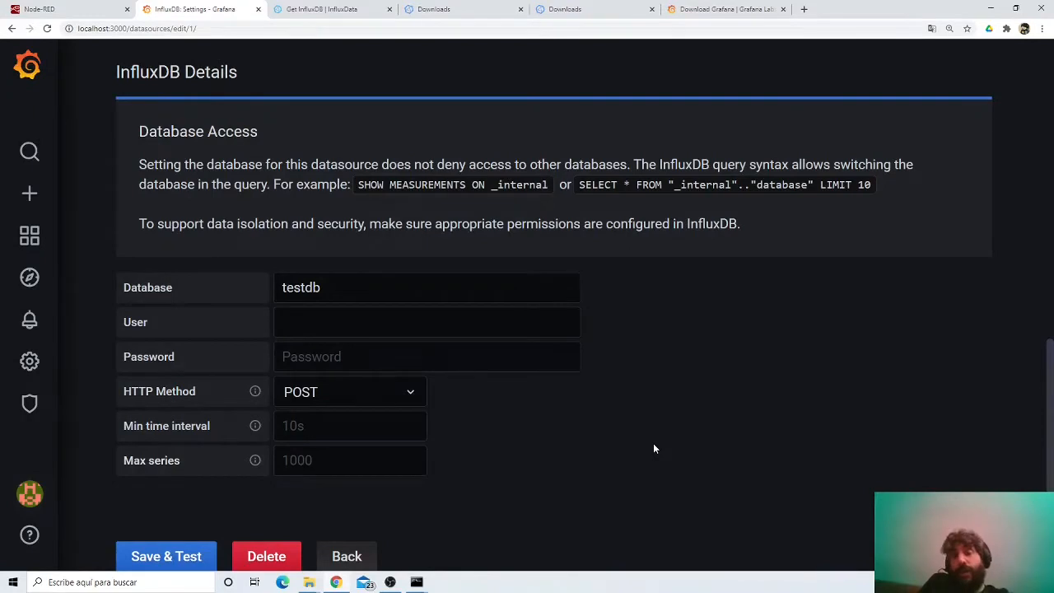
{"action": "scroll", "coordinate": [654, 449], "scroll_direction": "down", "scroll_amount": 2}
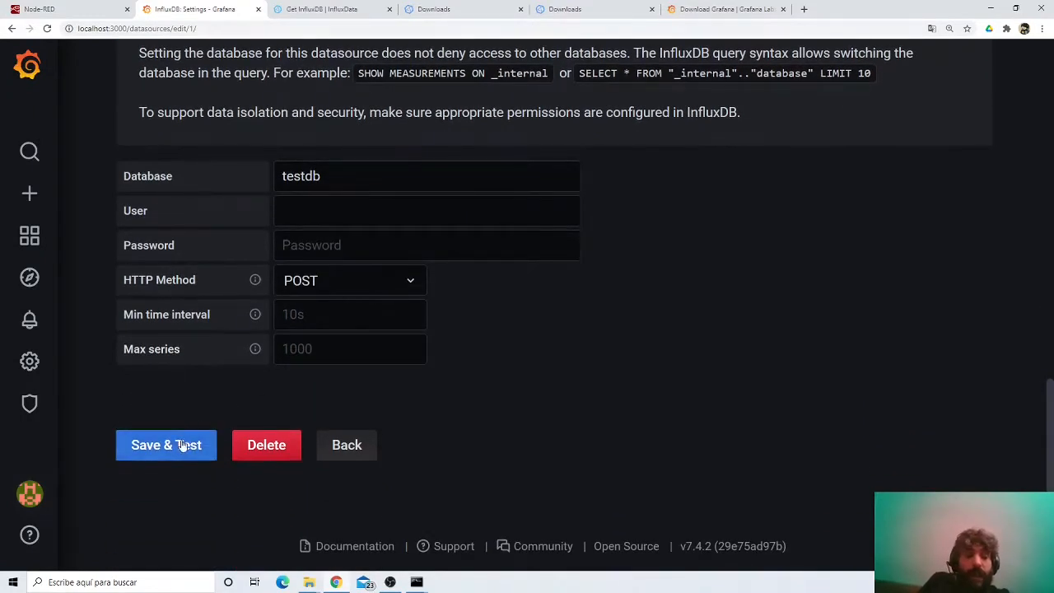
{"action": "left_click", "coordinate": [183, 446]}
{"action": "scroll", "coordinate": [664, 364], "scroll_direction": "up", "scroll_amount": 1}
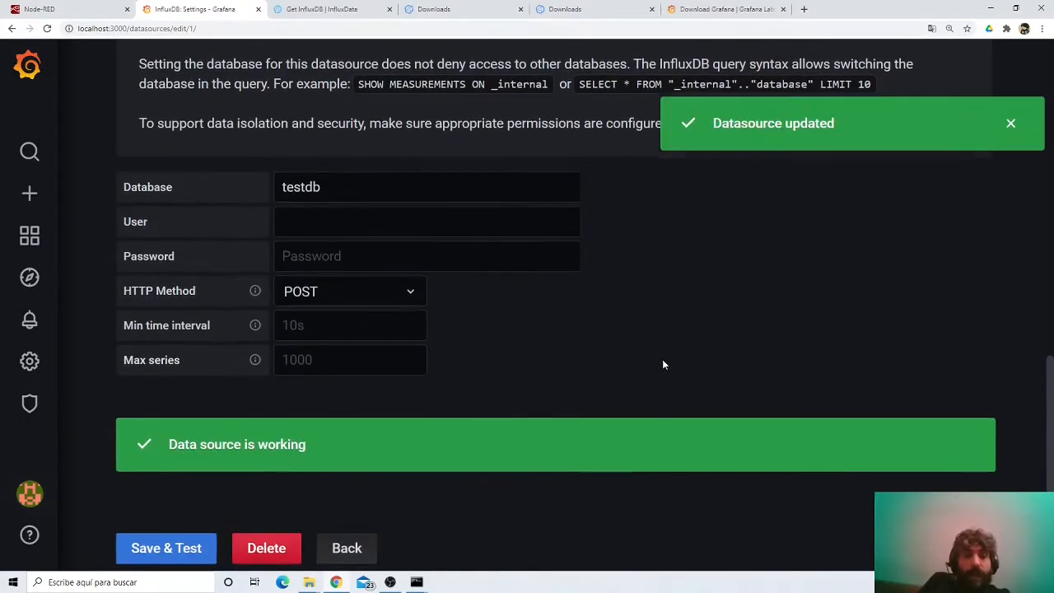
{"action": "scroll", "coordinate": [662, 359], "scroll_direction": "up", "scroll_amount": 1}
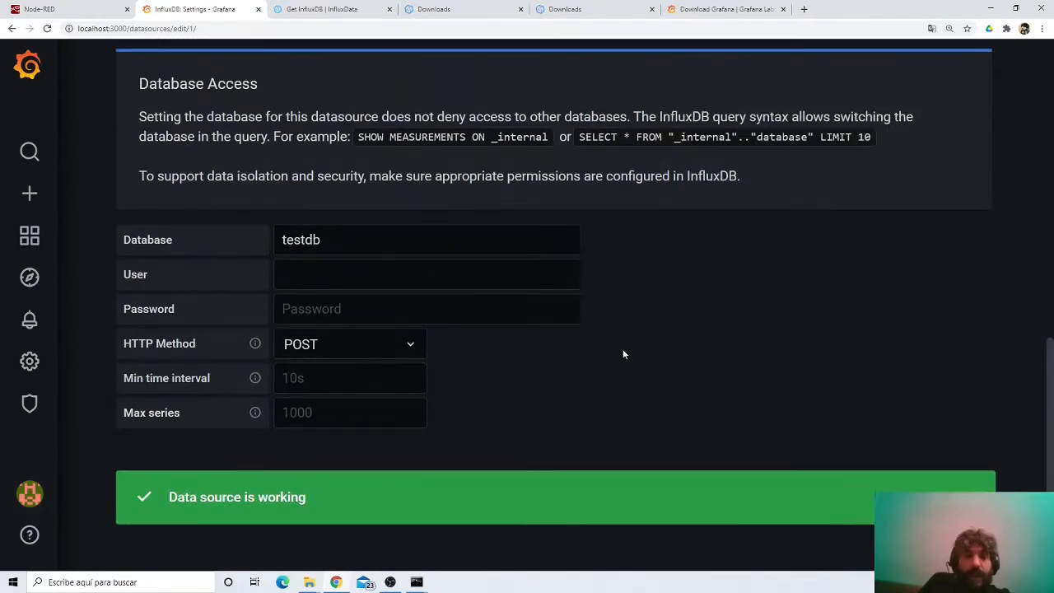
{"action": "scroll", "coordinate": [623, 354], "scroll_direction": "up", "scroll_amount": 7}
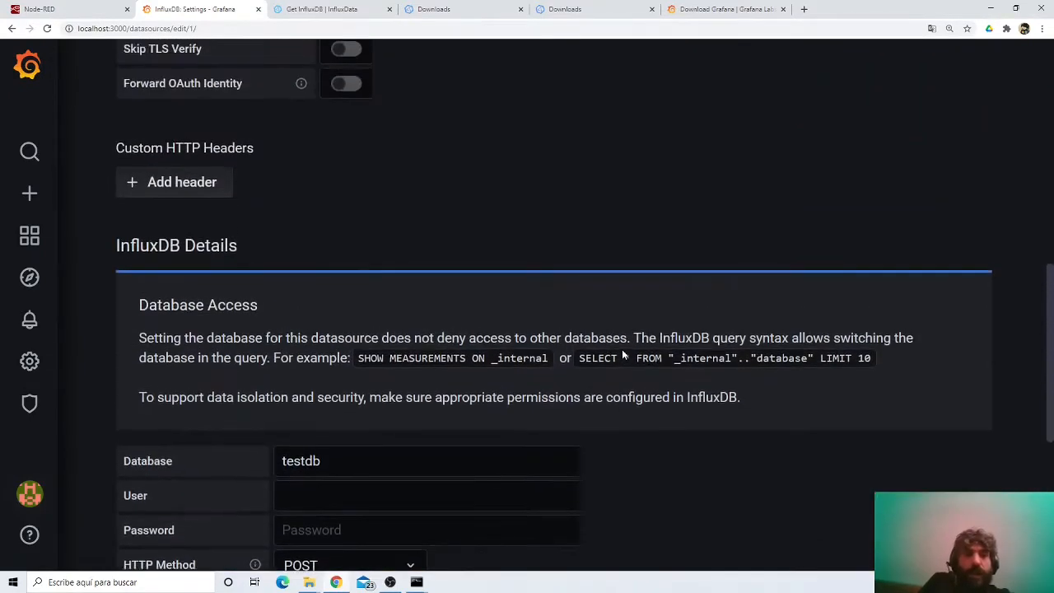
{"action": "scroll", "coordinate": [623, 355], "scroll_direction": "up", "scroll_amount": 3}
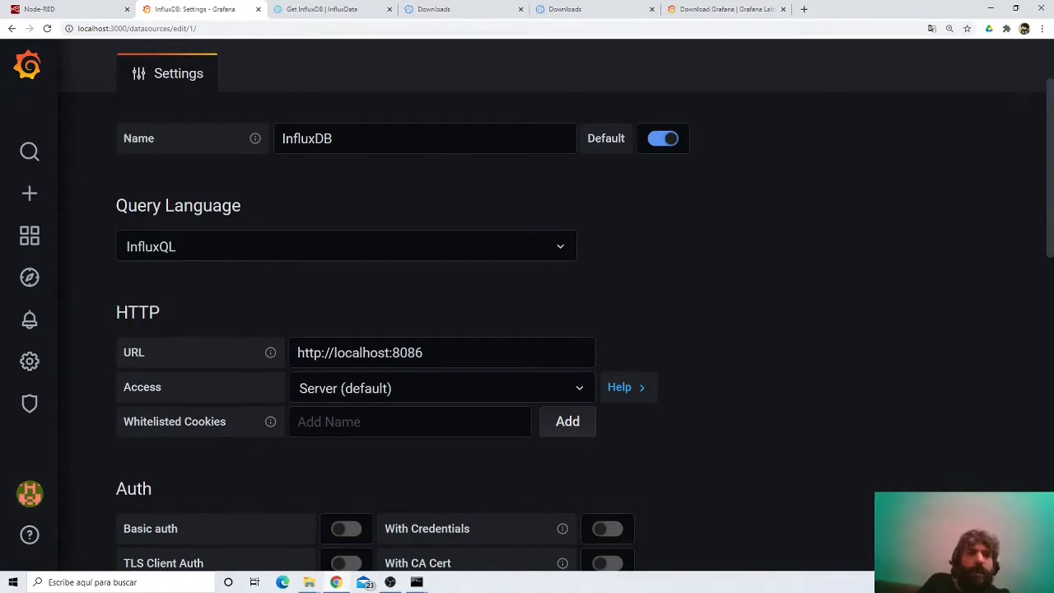
Switch to Node-RED and search the installable palette modules for influx
{"action": "left_click", "coordinate": [51, 8]}
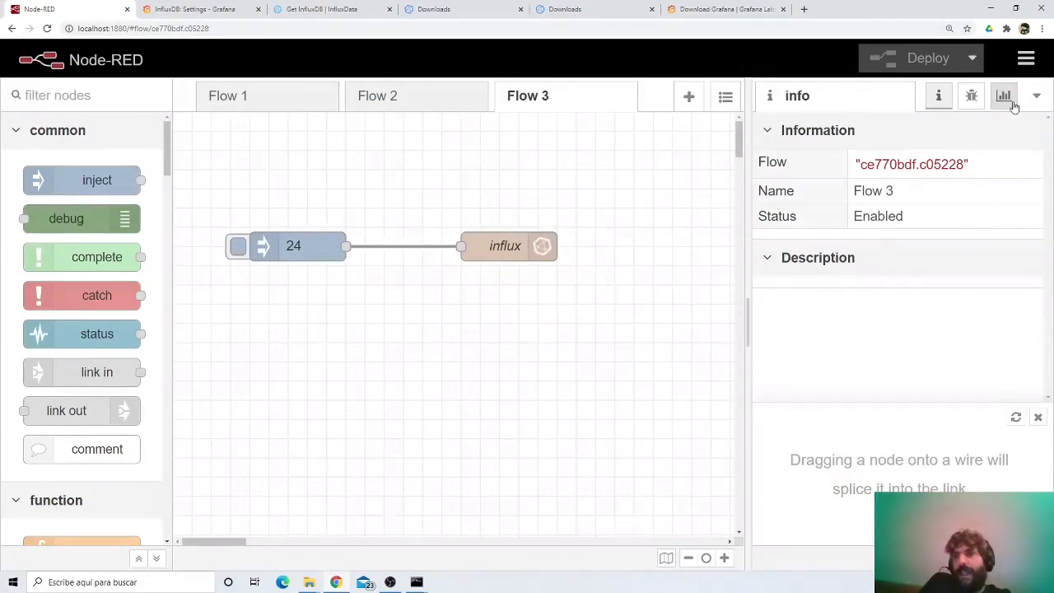
{"action": "left_click", "coordinate": [1029, 62]}
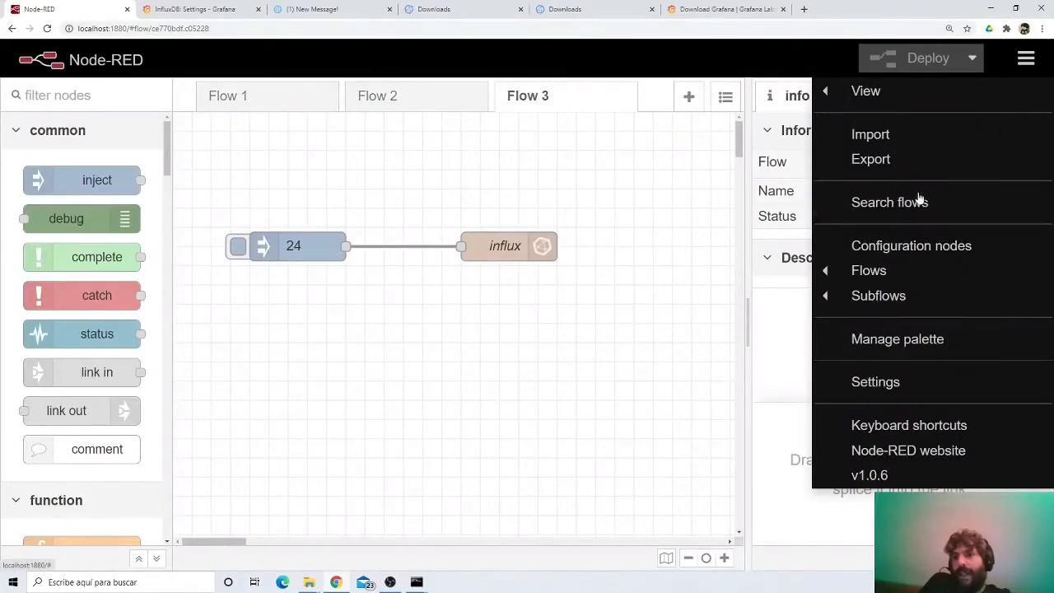
{"action": "left_click", "coordinate": [898, 339]}
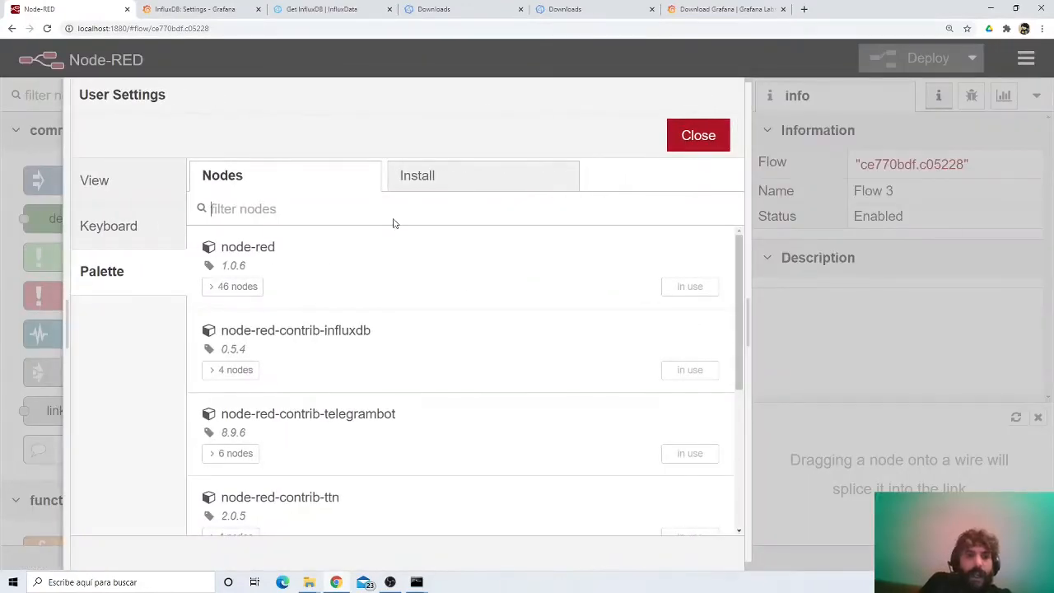
{"action": "left_click", "coordinate": [433, 194]}
{"action": "type", "text": "l"}
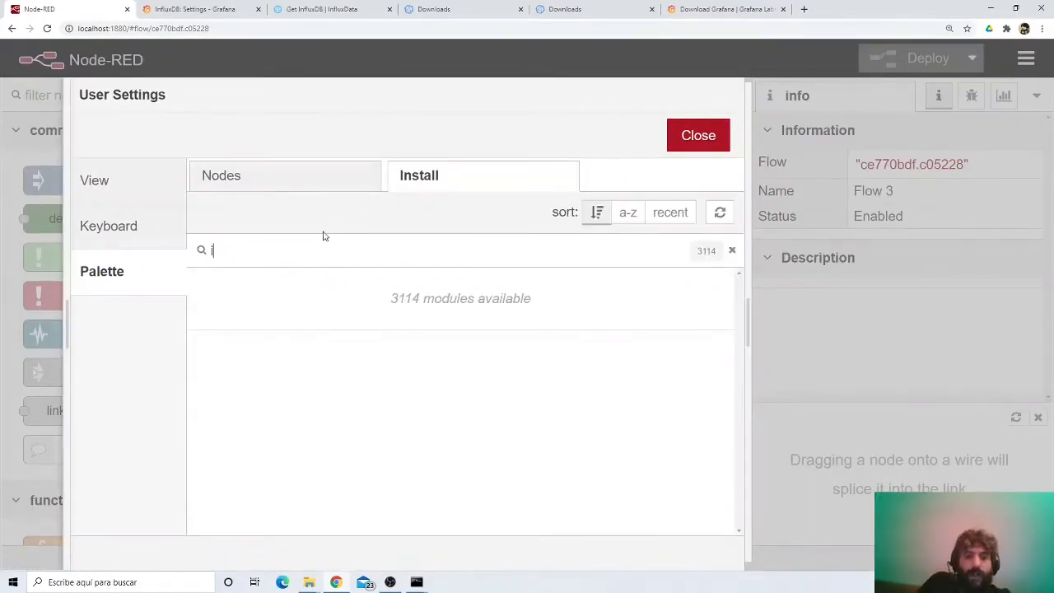
{"action": "type", "text": "nflux"}
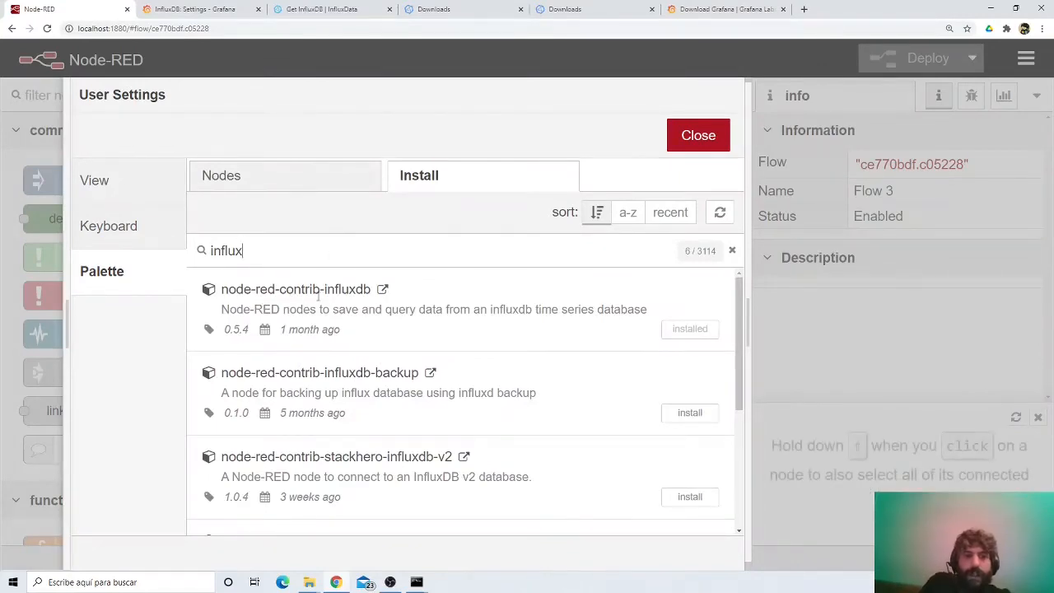
{"action": "left_click", "coordinate": [698, 141]}
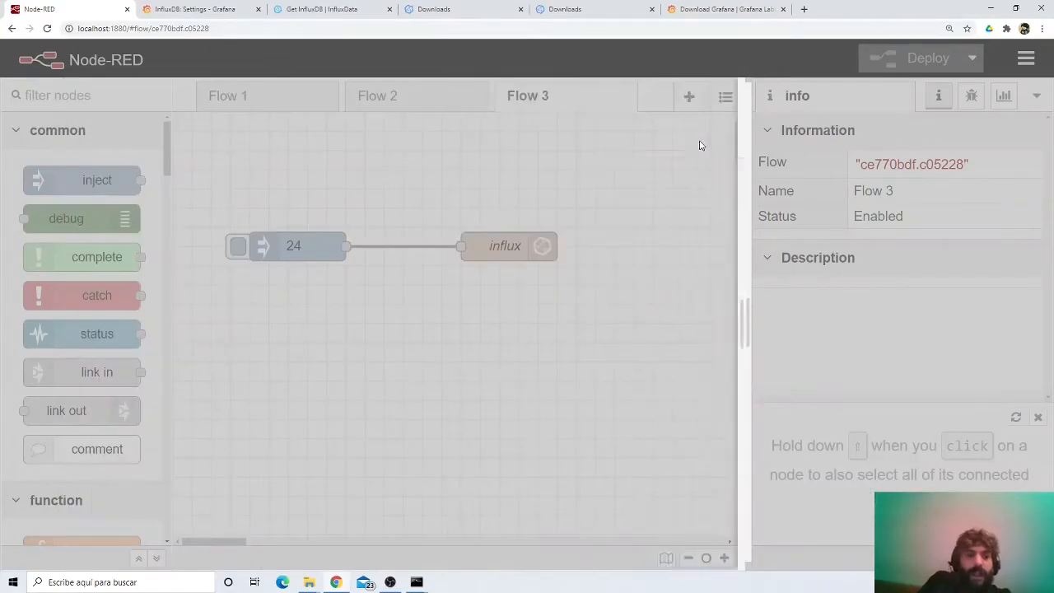
Locate the influxdb nodes in the storage category of the Node-RED node palette
{"action": "scroll", "coordinate": [89, 444], "scroll_direction": "down", "scroll_amount": 5}
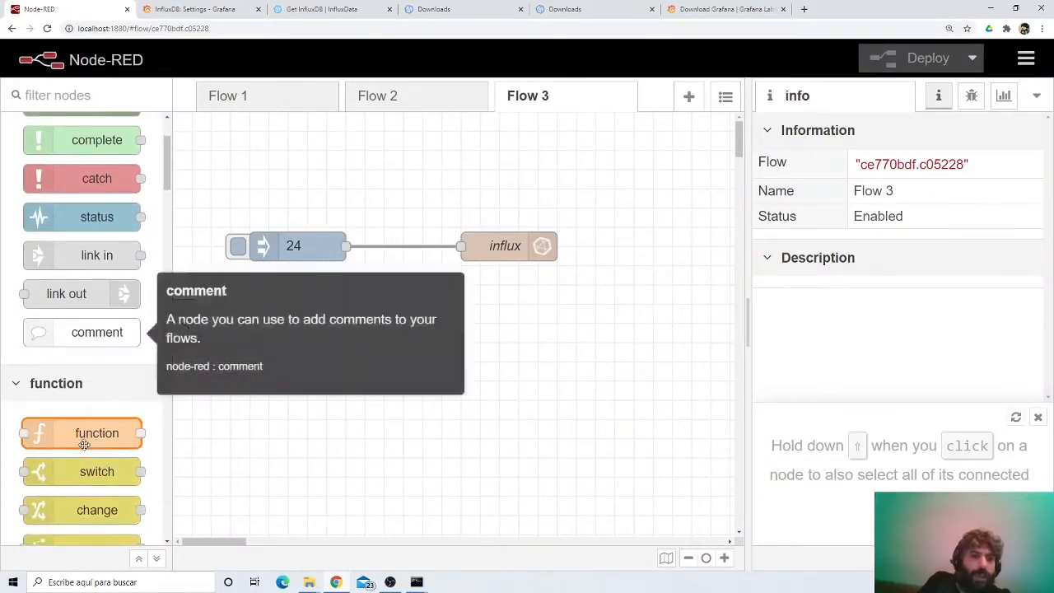
{"action": "scroll", "coordinate": [85, 448], "scroll_direction": "down", "scroll_amount": 10}
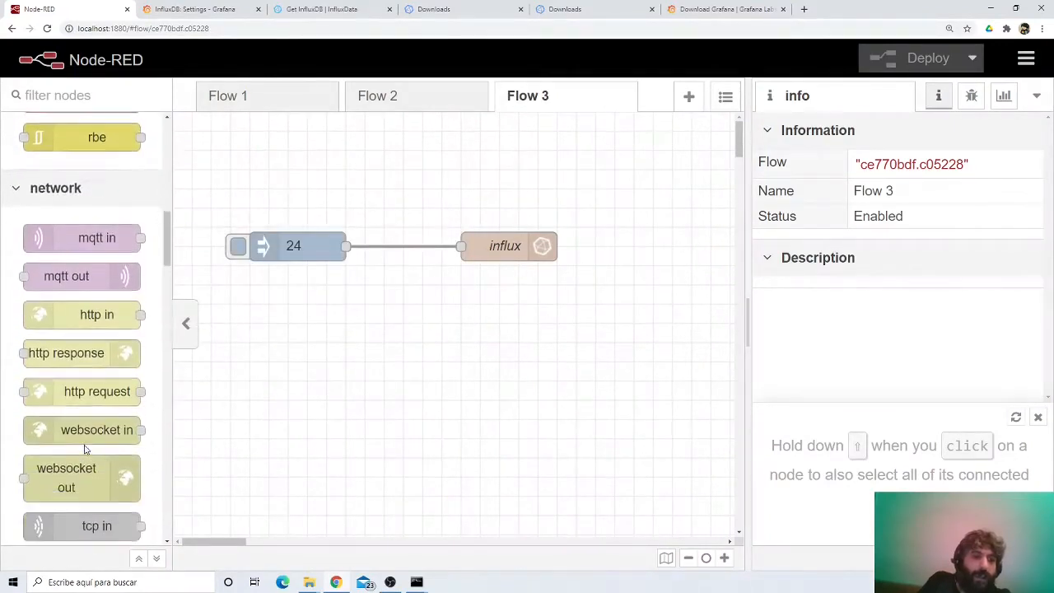
{"action": "scroll", "coordinate": [86, 447], "scroll_direction": "down", "scroll_amount": 10}
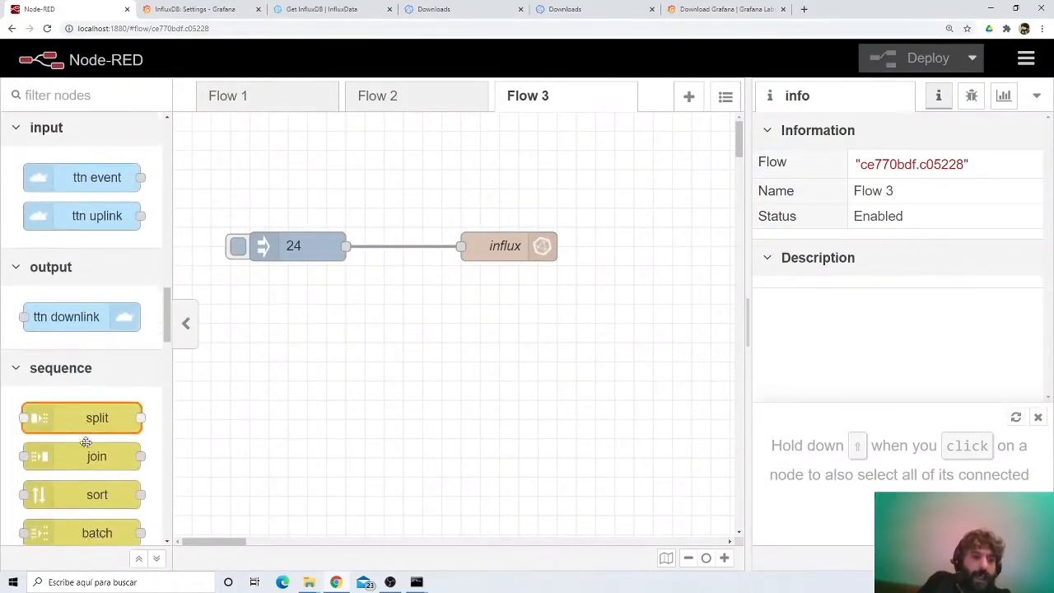
{"action": "scroll", "coordinate": [89, 444], "scroll_direction": "down", "scroll_amount": 8}
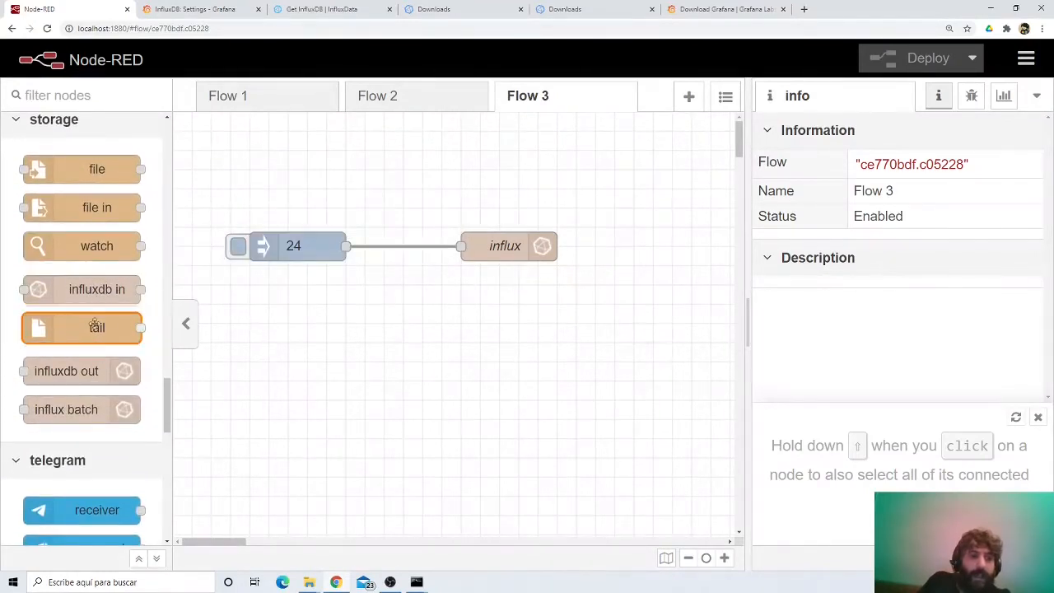
{"action": "mouse_move", "coordinate": [125, 314]}
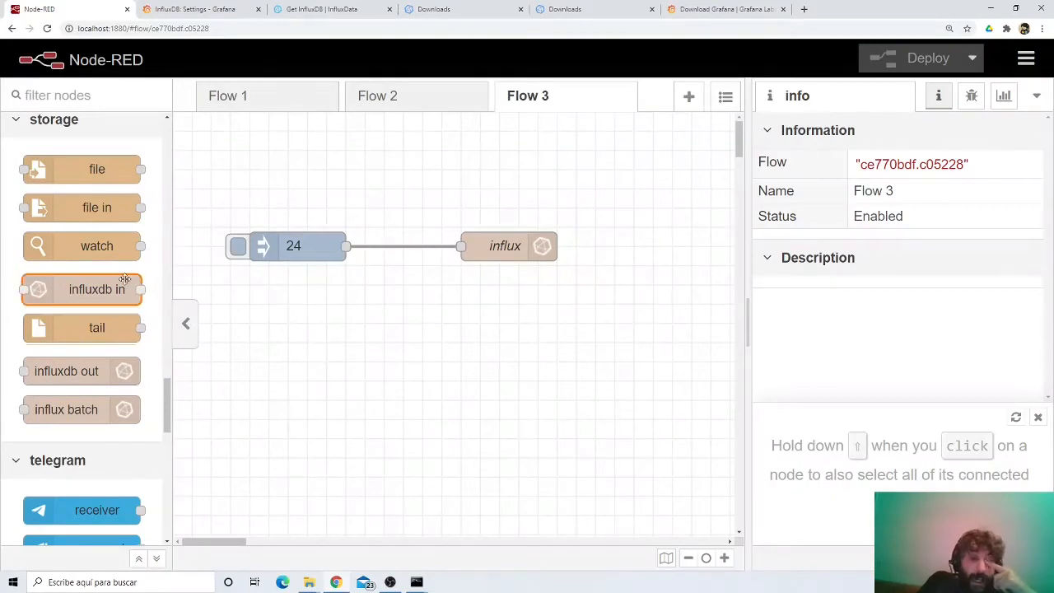
{"action": "mouse_move", "coordinate": [126, 290]}
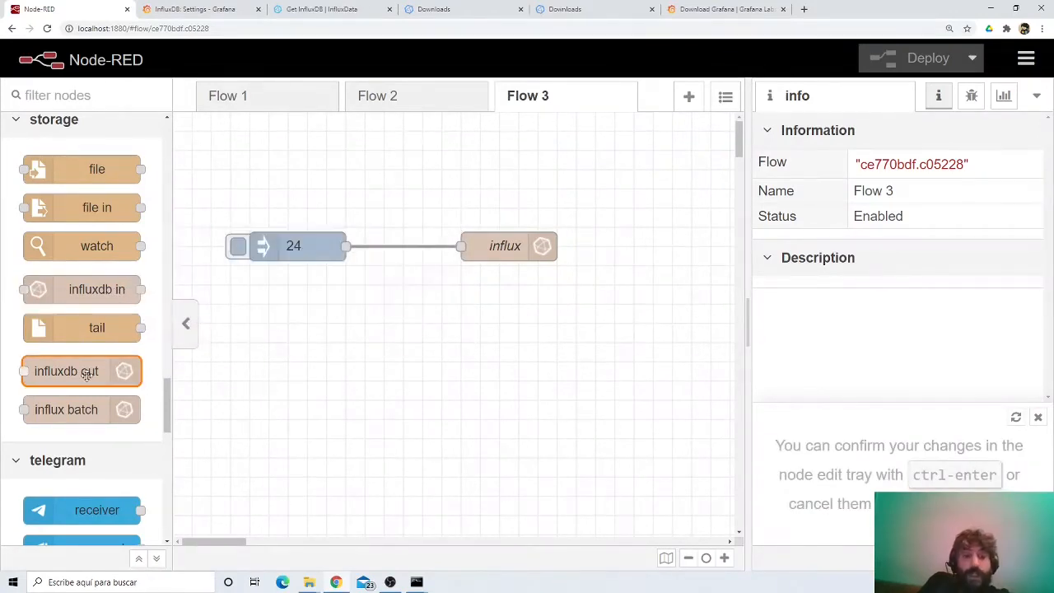
Review the influx output node's server, database and measurement settings, and inject the value 24 into Flow 3
{"action": "double_click", "coordinate": [505, 247]}
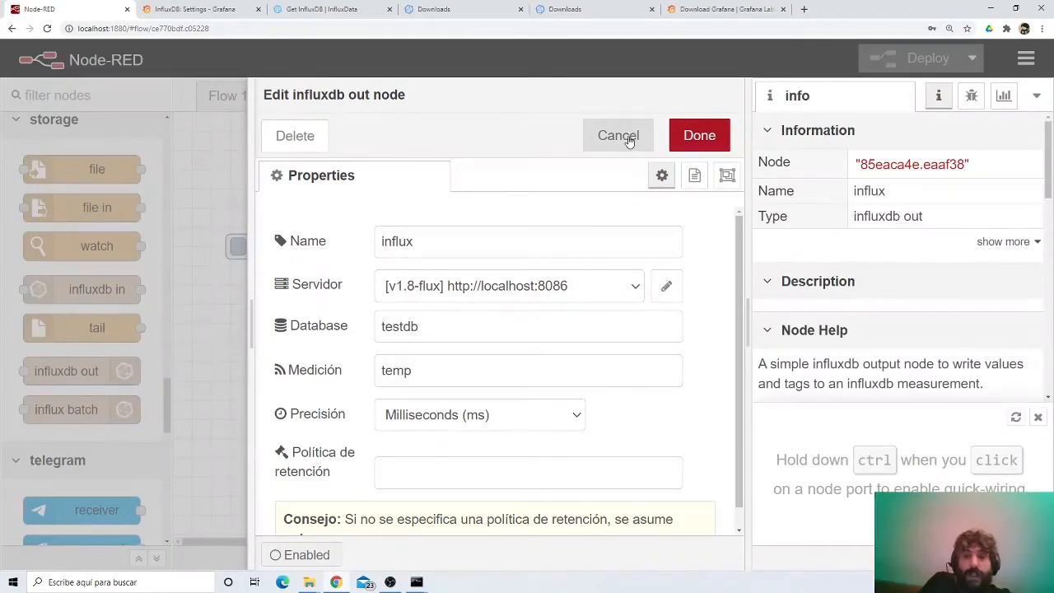
{"action": "left_click", "coordinate": [696, 136]}
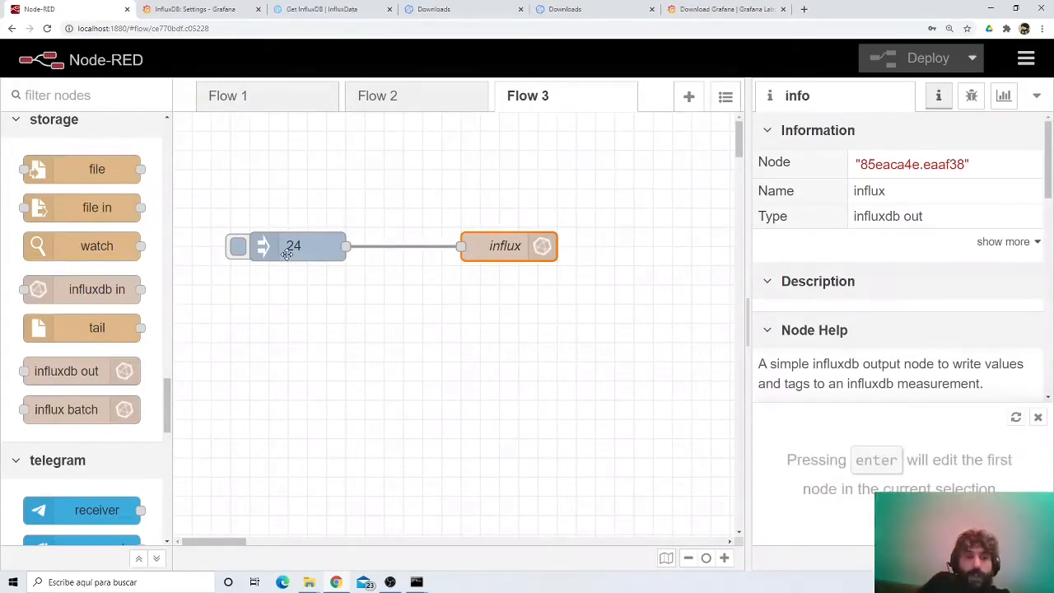
{"action": "left_click", "coordinate": [238, 248]}
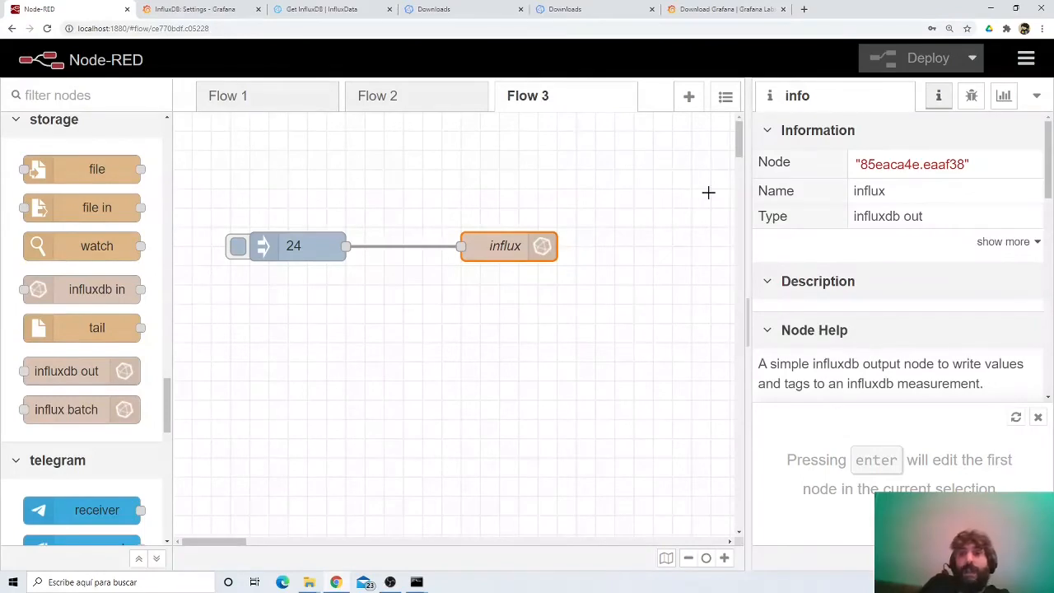
Return to Grafana and open the Explore view for the InfluxDB data source
{"action": "left_click", "coordinate": [728, 8]}
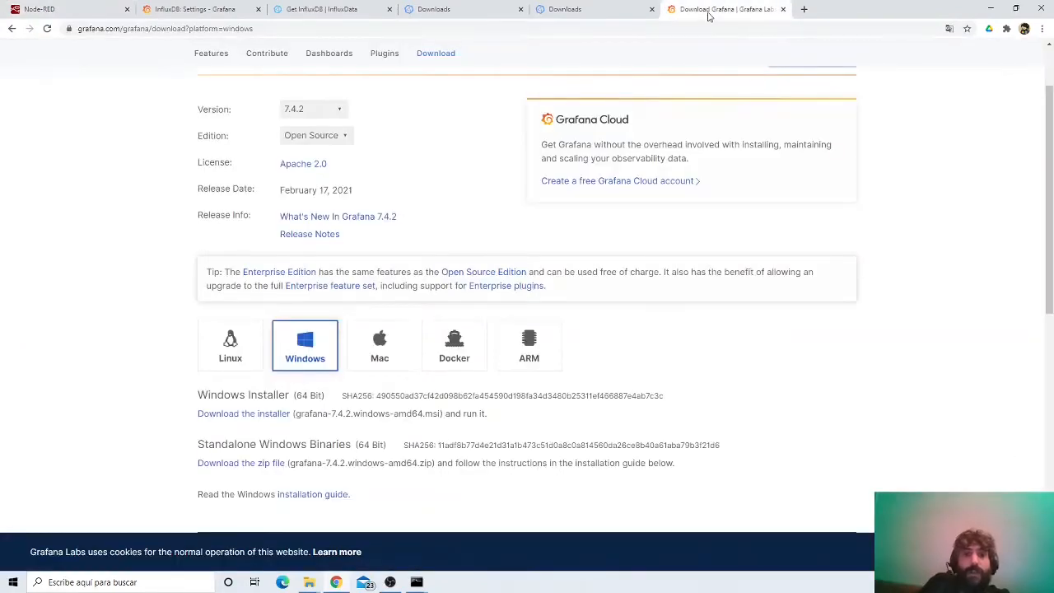
{"action": "left_click", "coordinate": [202, 9]}
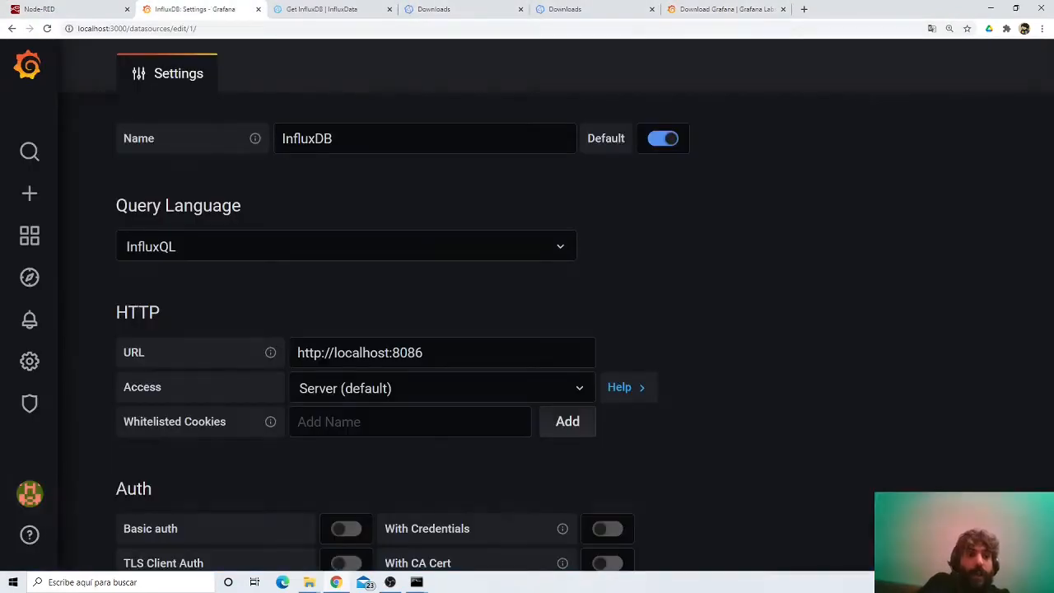
{"action": "mouse_move", "coordinate": [29, 400]}
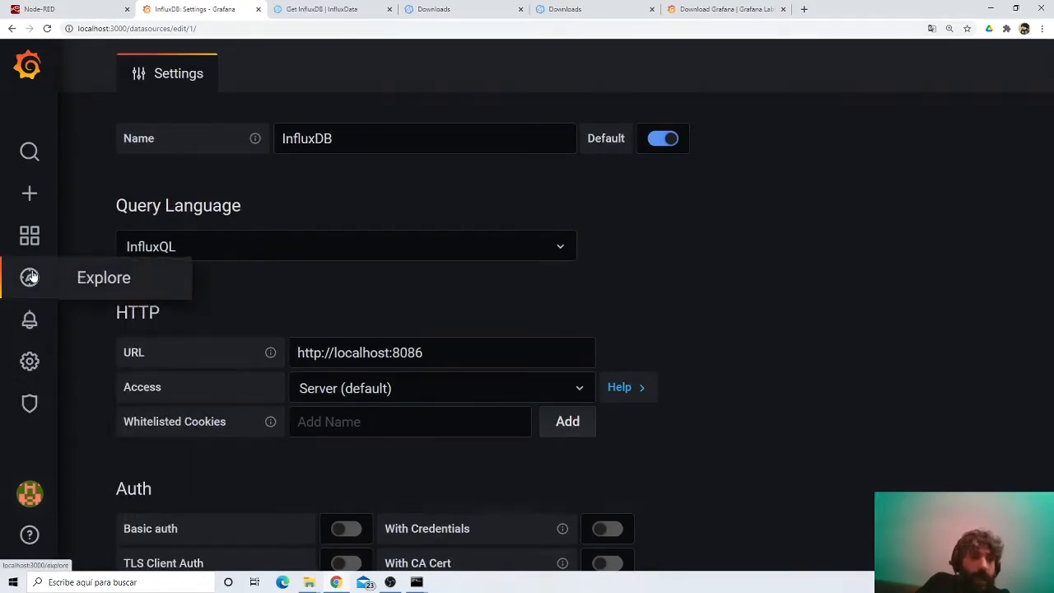
{"action": "left_click", "coordinate": [92, 281]}
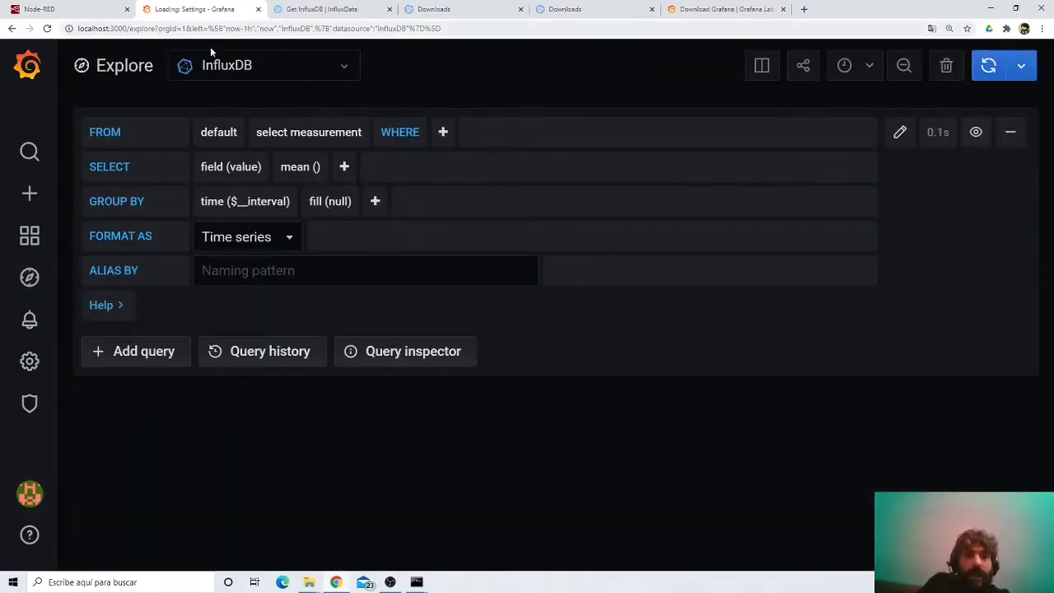
Set the Explore query to read the temp measurement from the default retention policy and view its graph
{"action": "left_click", "coordinate": [216, 140]}
{"action": "left_click", "coordinate": [219, 170]}
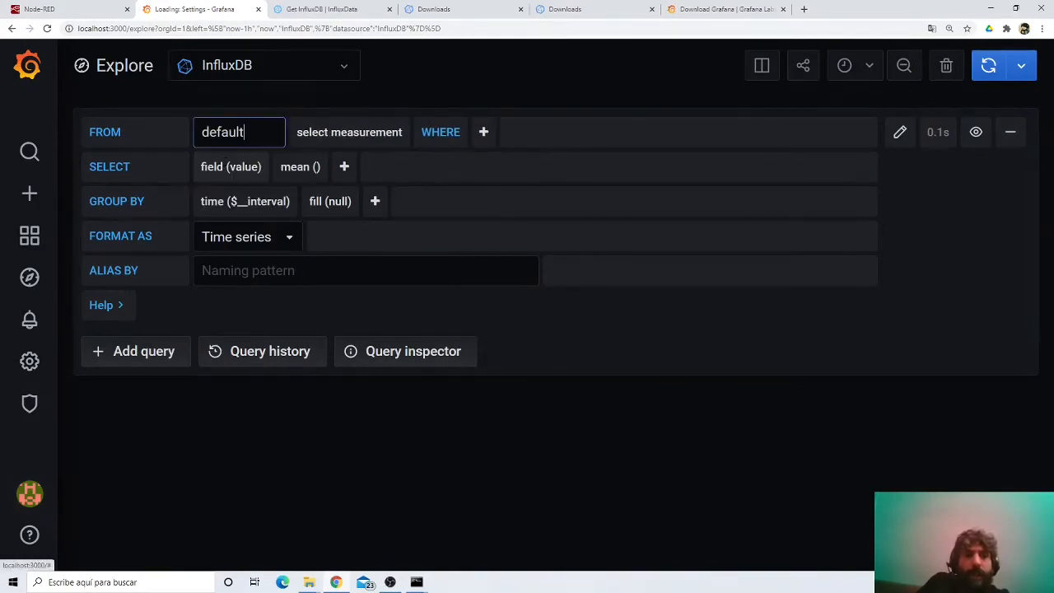
{"action": "left_click", "coordinate": [400, 132]}
{"action": "left_click", "coordinate": [339, 164]}
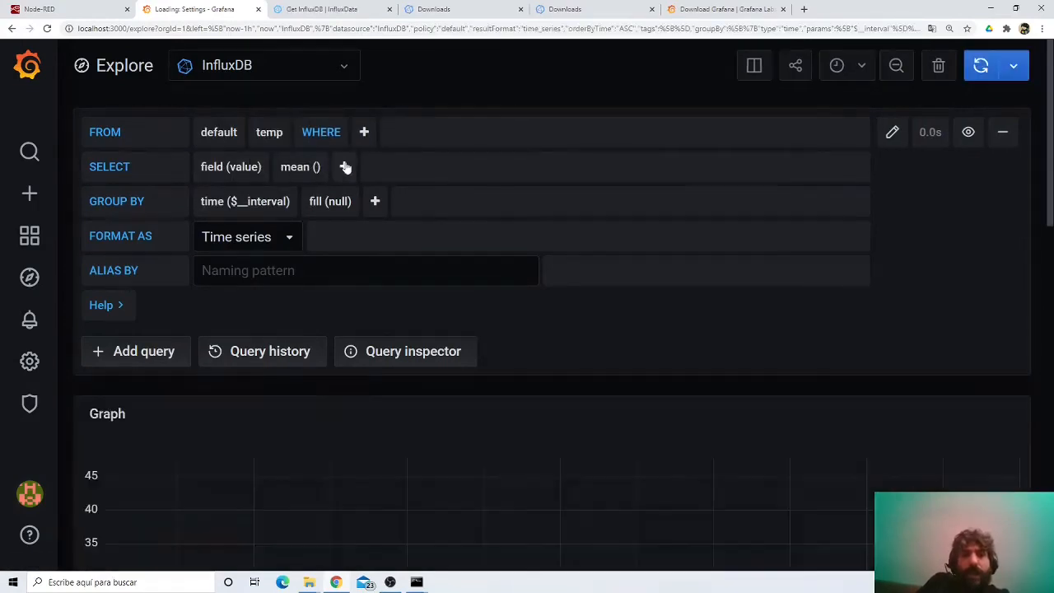
{"action": "scroll", "coordinate": [553, 404], "scroll_direction": "down", "scroll_amount": 3}
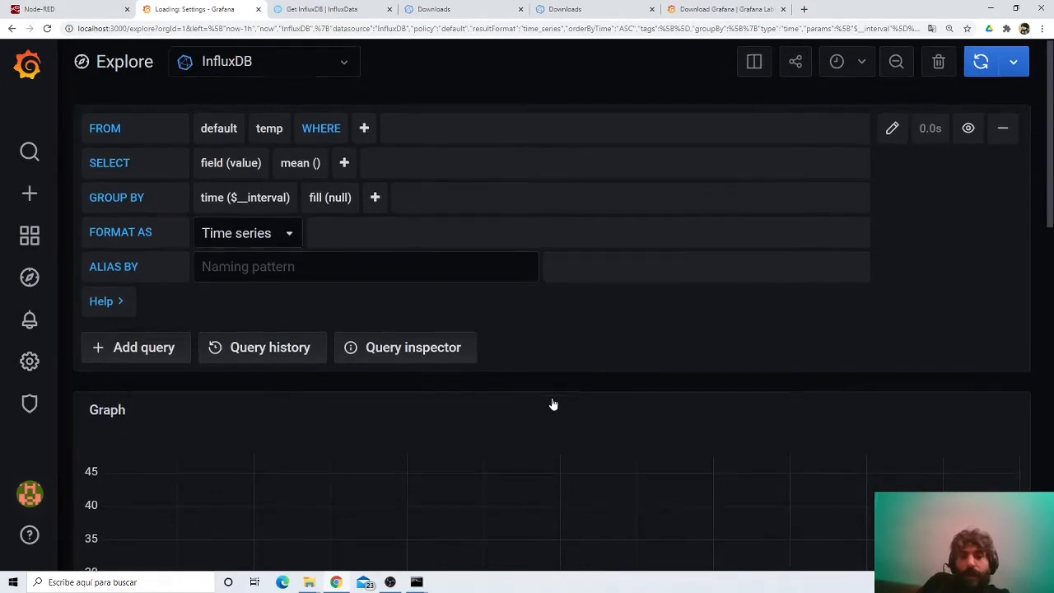
Switch the temp query's retention policy to autogen and check its graph
{"action": "scroll", "coordinate": [553, 404], "scroll_direction": "up", "scroll_amount": 4}
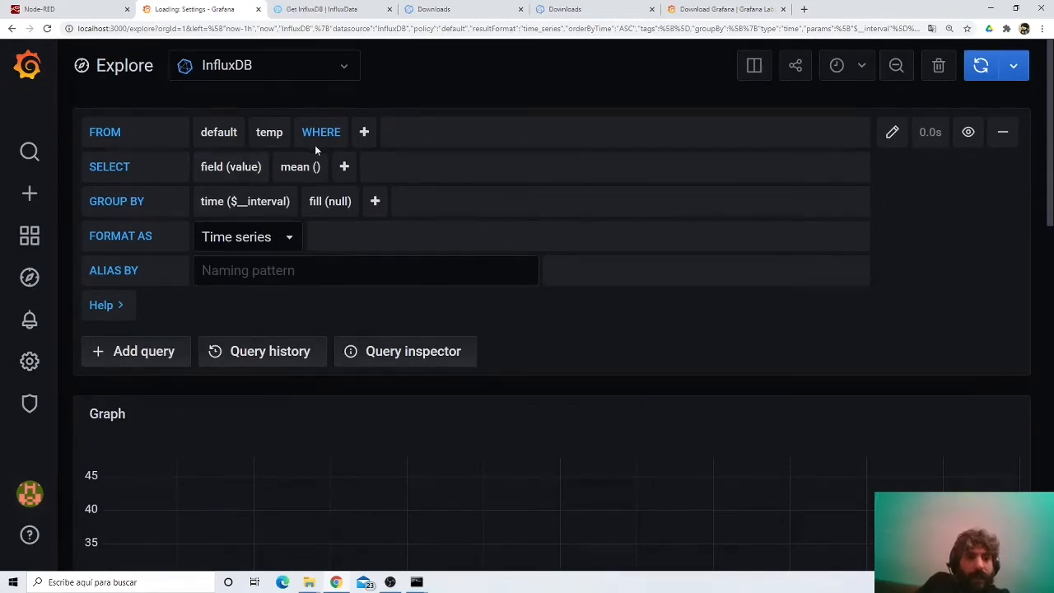
{"action": "left_click", "coordinate": [218, 131]}
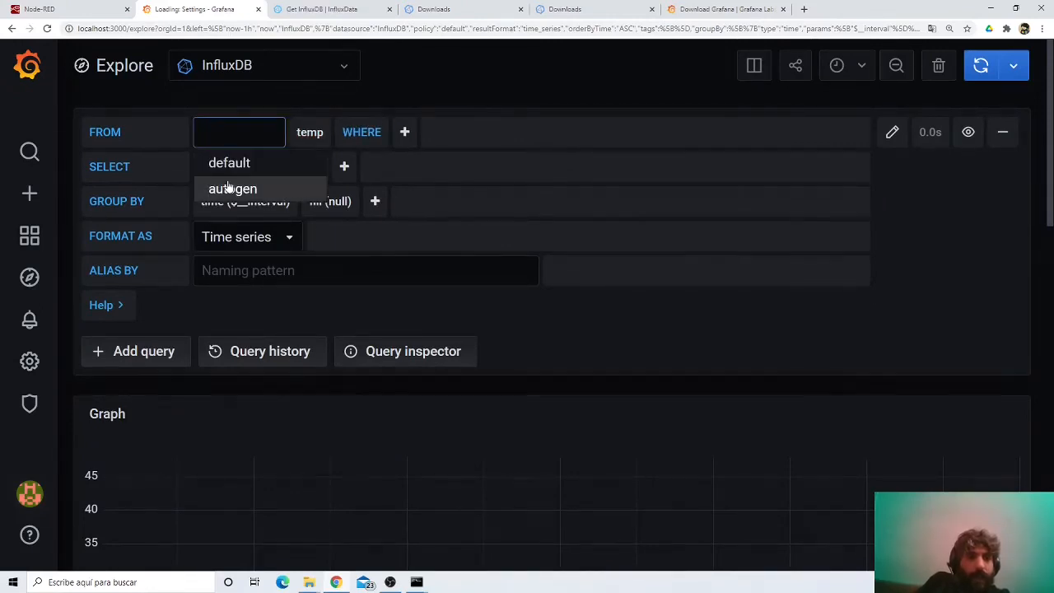
{"action": "left_click", "coordinate": [228, 187]}
{"action": "scroll", "coordinate": [227, 187], "scroll_direction": "down", "scroll_amount": 2}
{"action": "scroll", "coordinate": [308, 280], "scroll_direction": "down", "scroll_amount": 3}
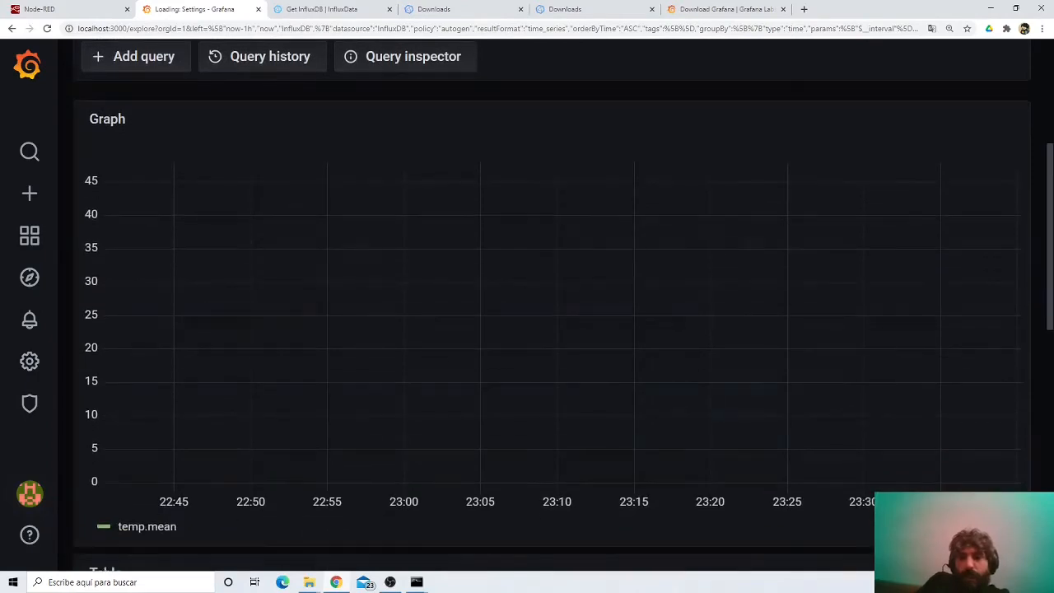
{"action": "scroll", "coordinate": [308, 280], "scroll_direction": "up", "scroll_amount": 5}
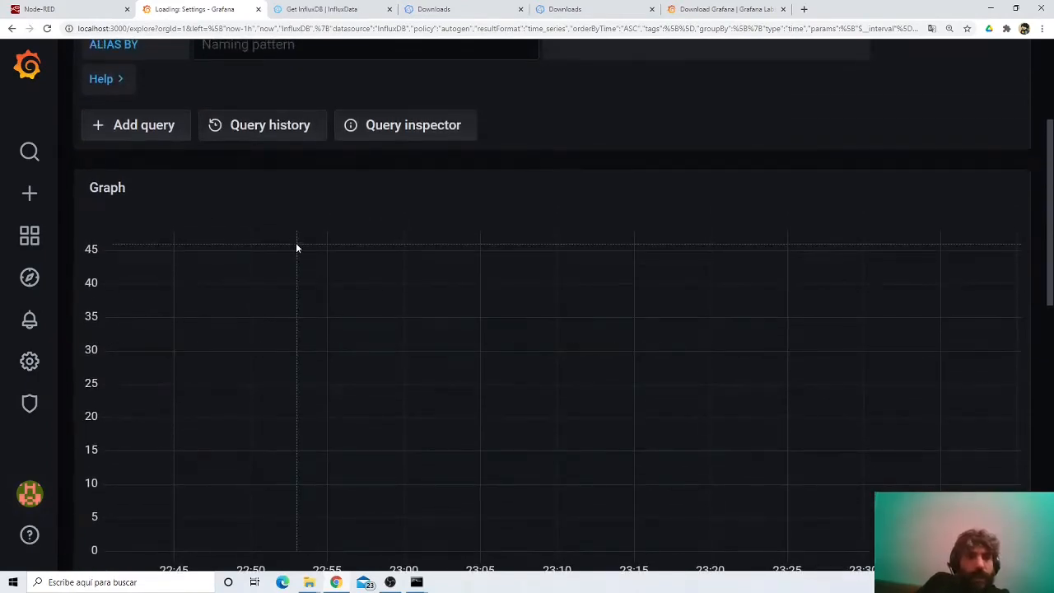
{"action": "scroll", "coordinate": [297, 248], "scroll_direction": "up", "scroll_amount": 1}
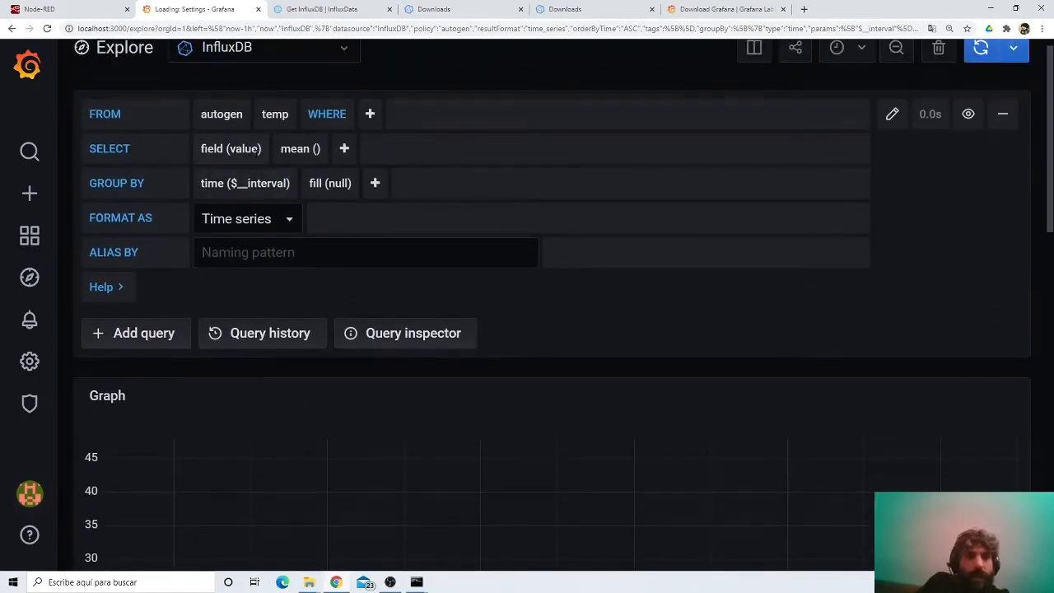
Group the value field query by 10m time intervals and inspect the latest point on the graph
{"action": "left_click", "coordinate": [244, 151]}
{"action": "left_click", "coordinate": [258, 173]}
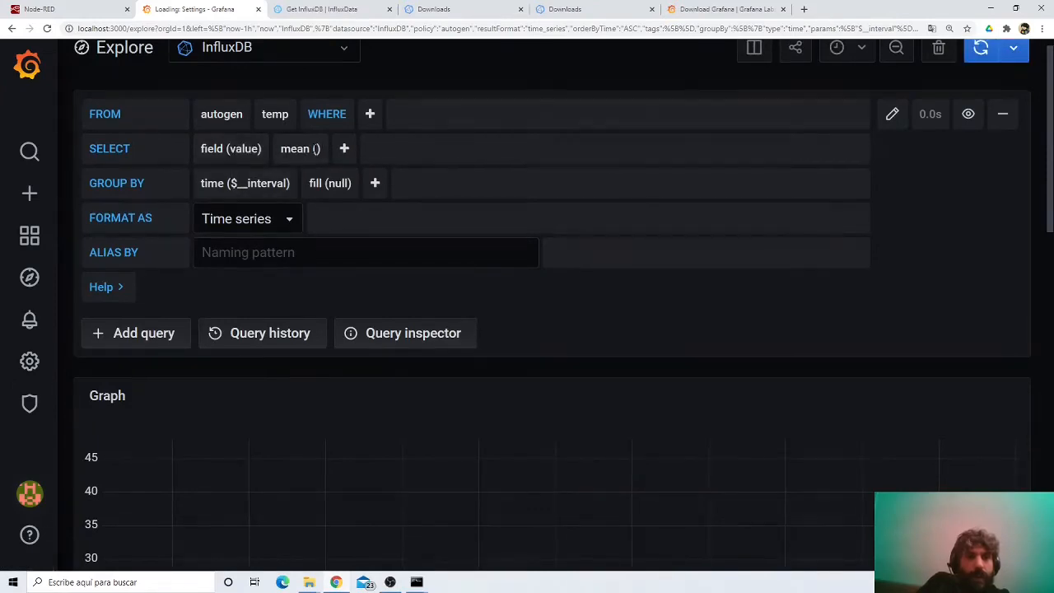
{"action": "left_click", "coordinate": [255, 184]}
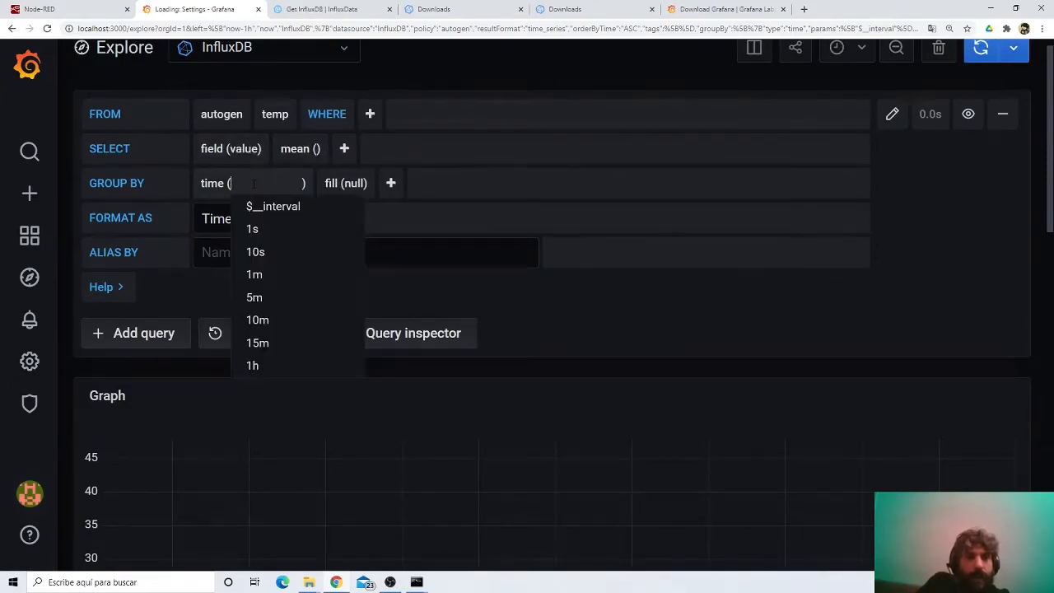
{"action": "left_click", "coordinate": [291, 318]}
{"action": "scroll", "coordinate": [454, 350], "scroll_direction": "down", "scroll_amount": 4}
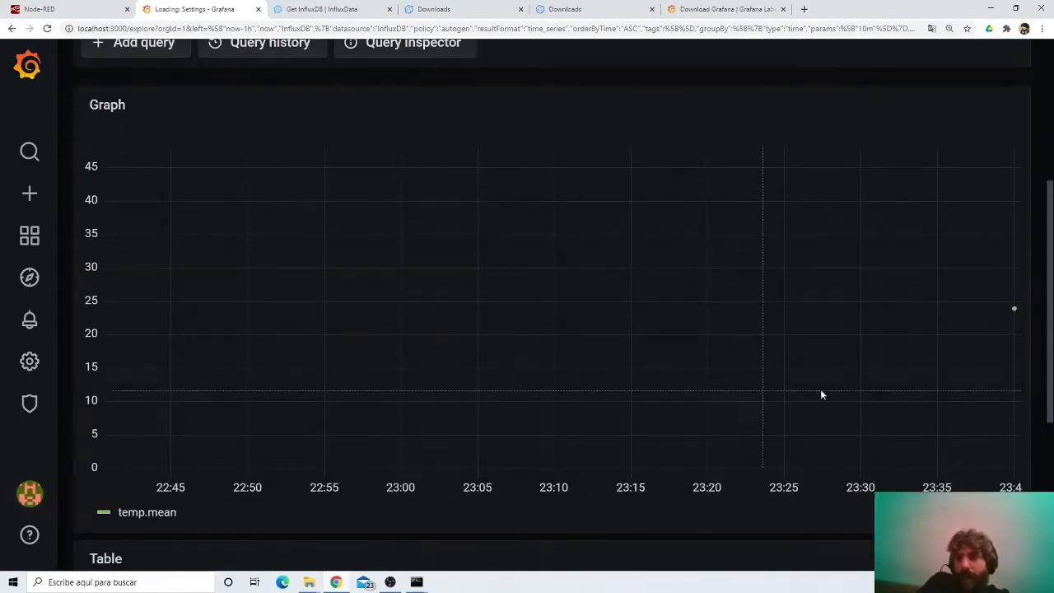
{"action": "mouse_move", "coordinate": [990, 291]}
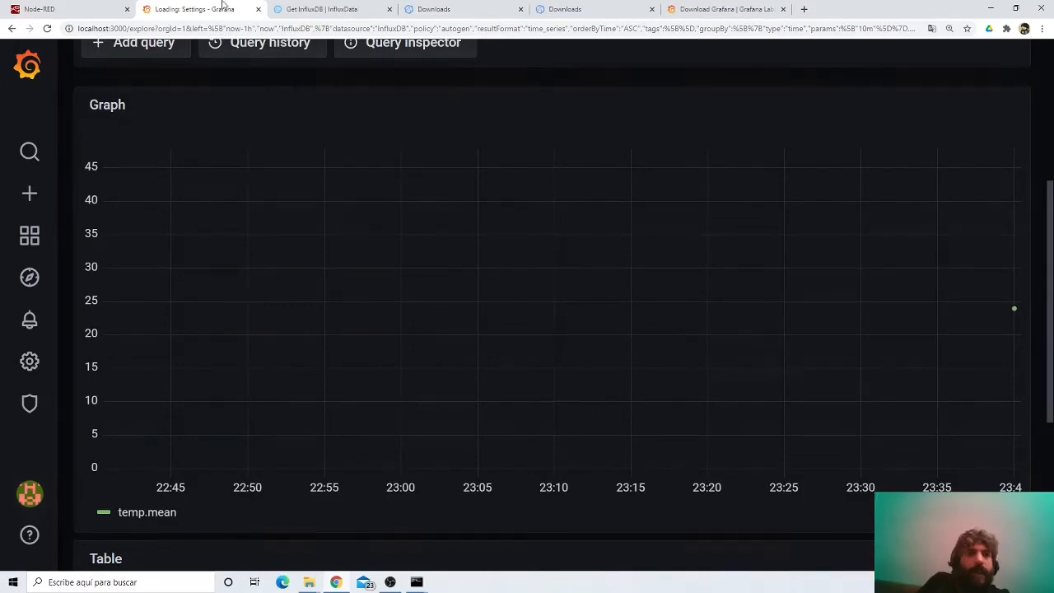
In Node-RED's Flow 3, set the inject node's numeric payload to 27, deploy the flow and inject the value
{"action": "left_click", "coordinate": [62, 6]}
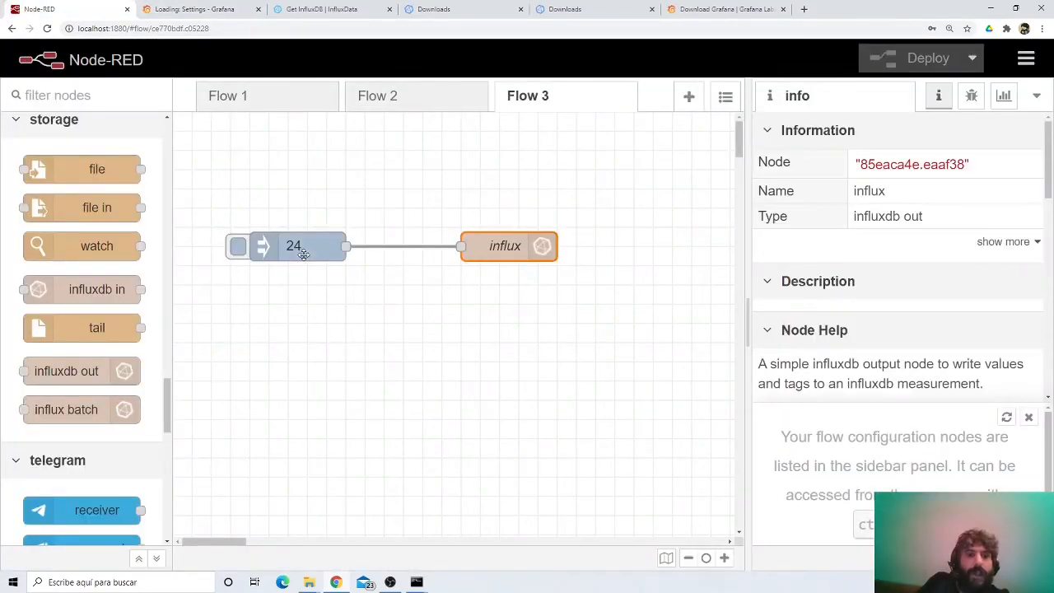
{"action": "double_click", "coordinate": [303, 254]}
{"action": "left_click", "coordinate": [451, 244]}
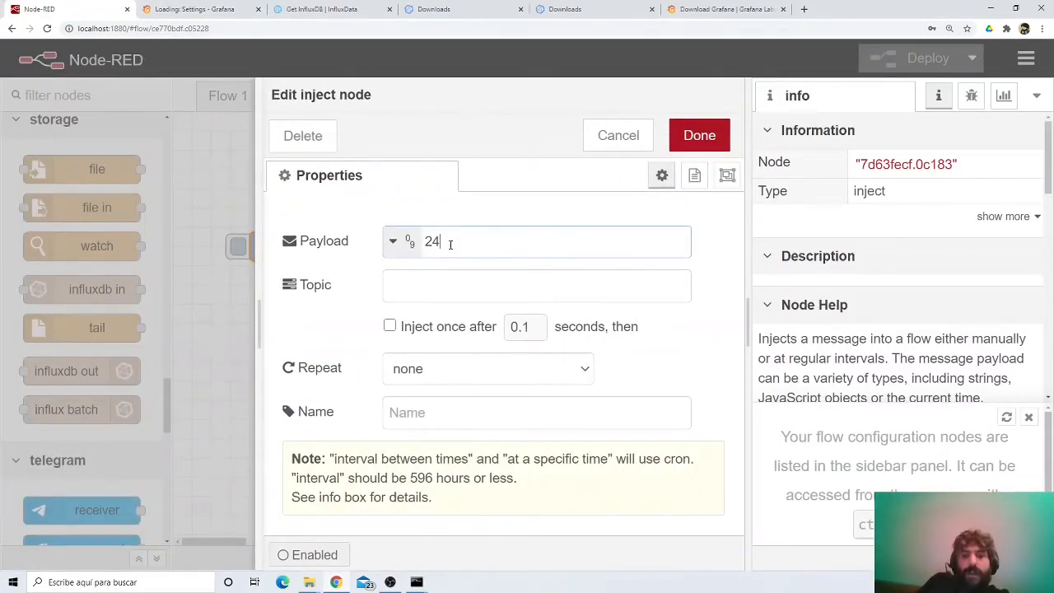
{"action": "left_click", "coordinate": [701, 138]}
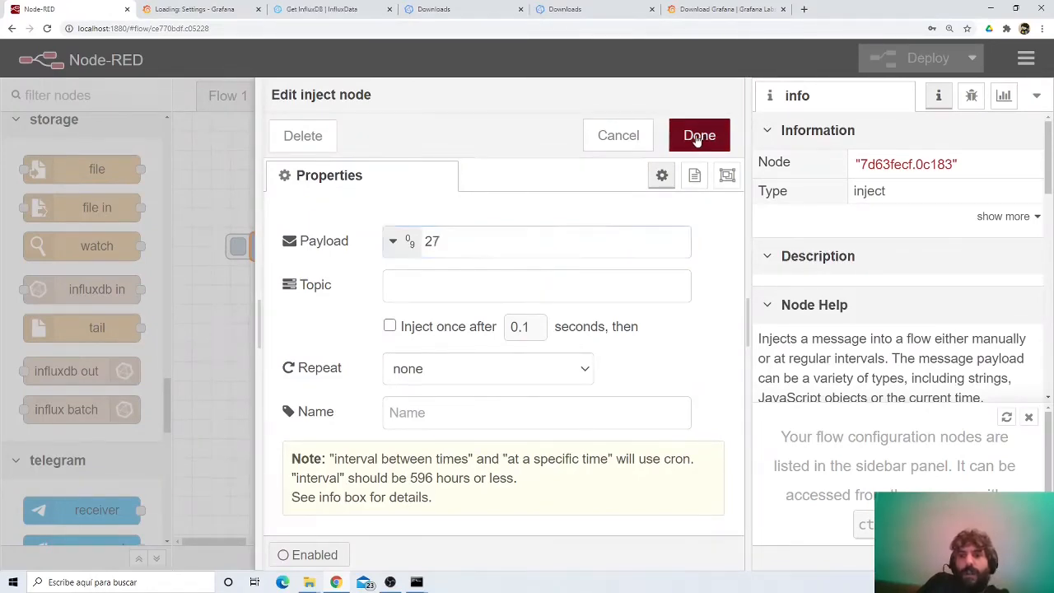
{"action": "left_click", "coordinate": [906, 60]}
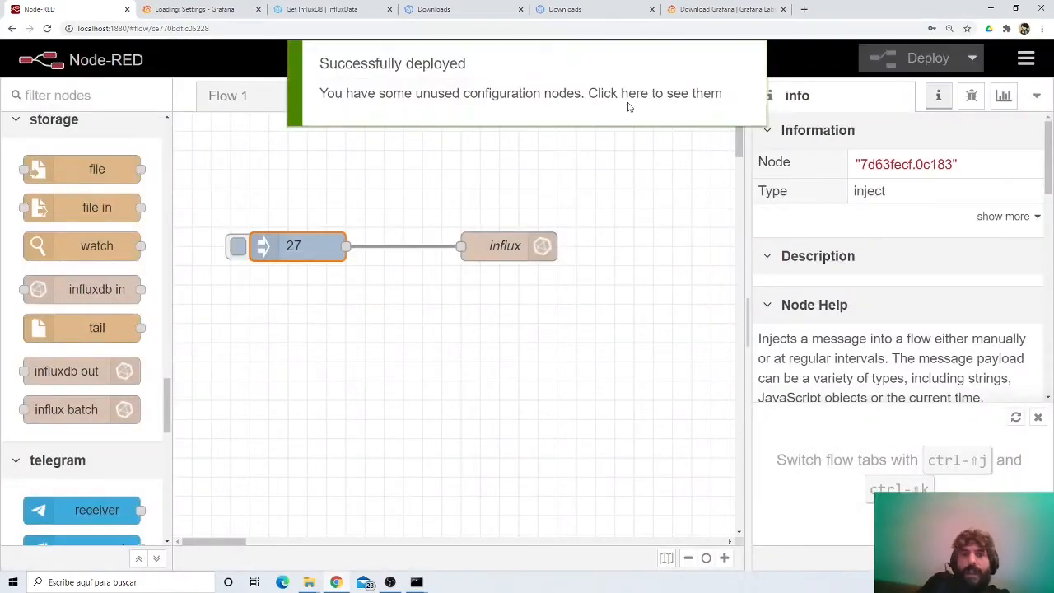
{"action": "left_click", "coordinate": [237, 248]}
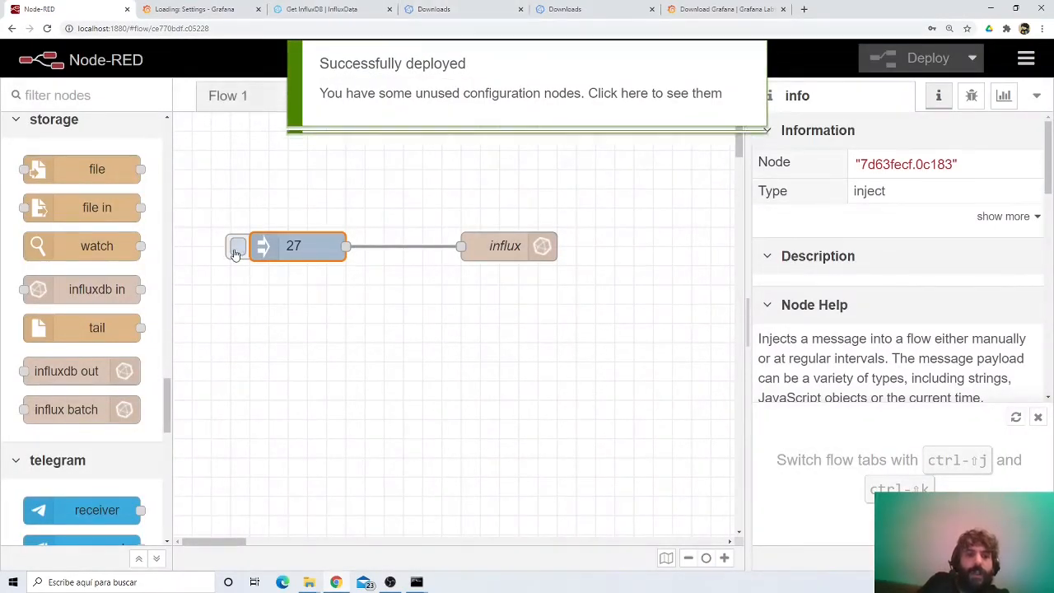
Return to Grafana, reselect the value field to refresh the query, and zoom the graph into its last few minutes
{"action": "left_click", "coordinate": [231, 7]}
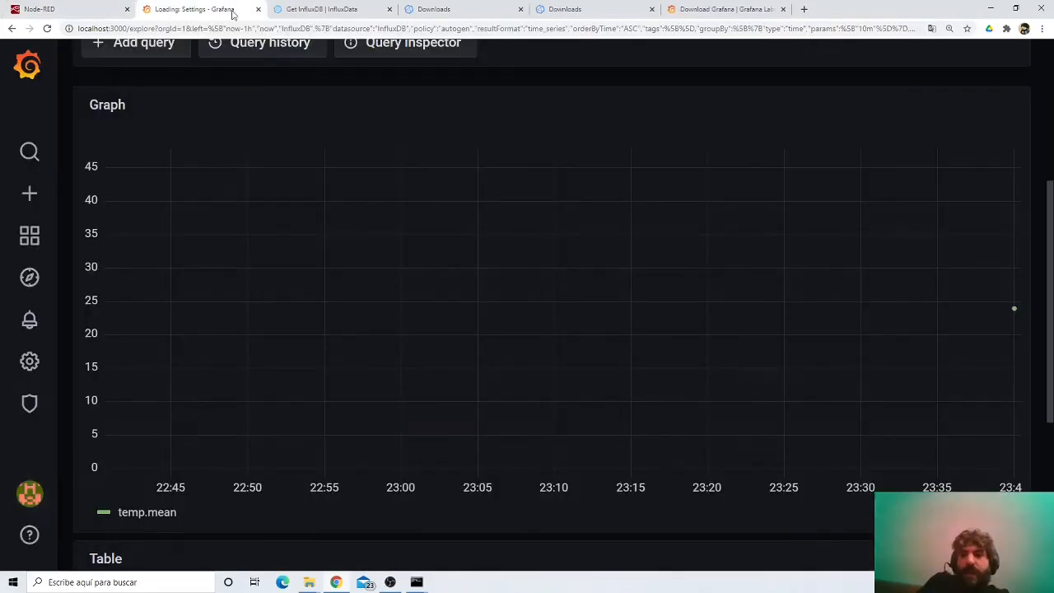
{"action": "scroll", "coordinate": [401, 264], "scroll_direction": "up", "scroll_amount": 1}
{"action": "scroll", "coordinate": [401, 264], "scroll_direction": "up", "scroll_amount": 3}
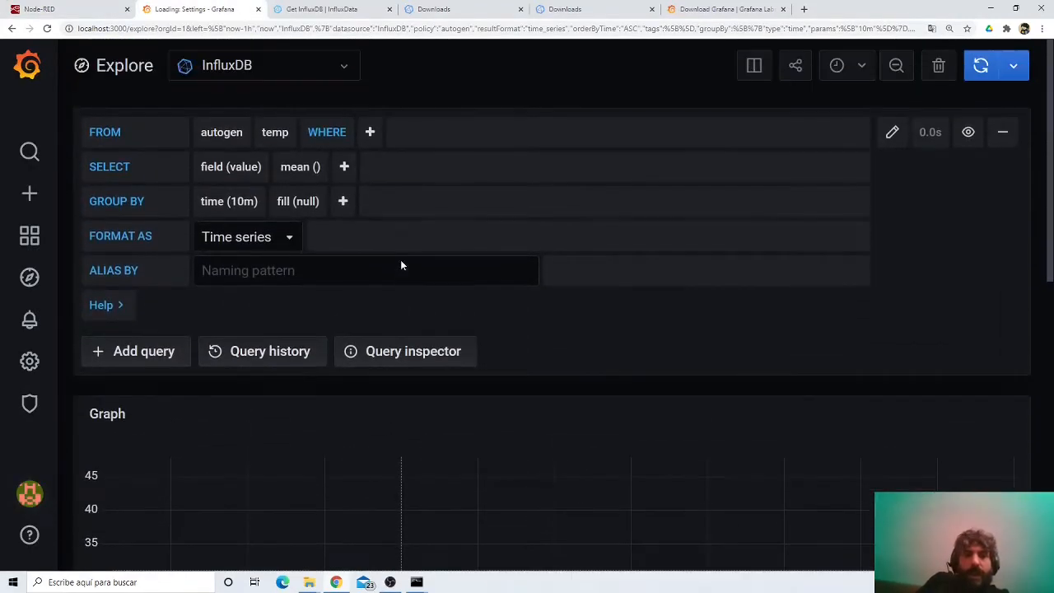
{"action": "left_click", "coordinate": [247, 166]}
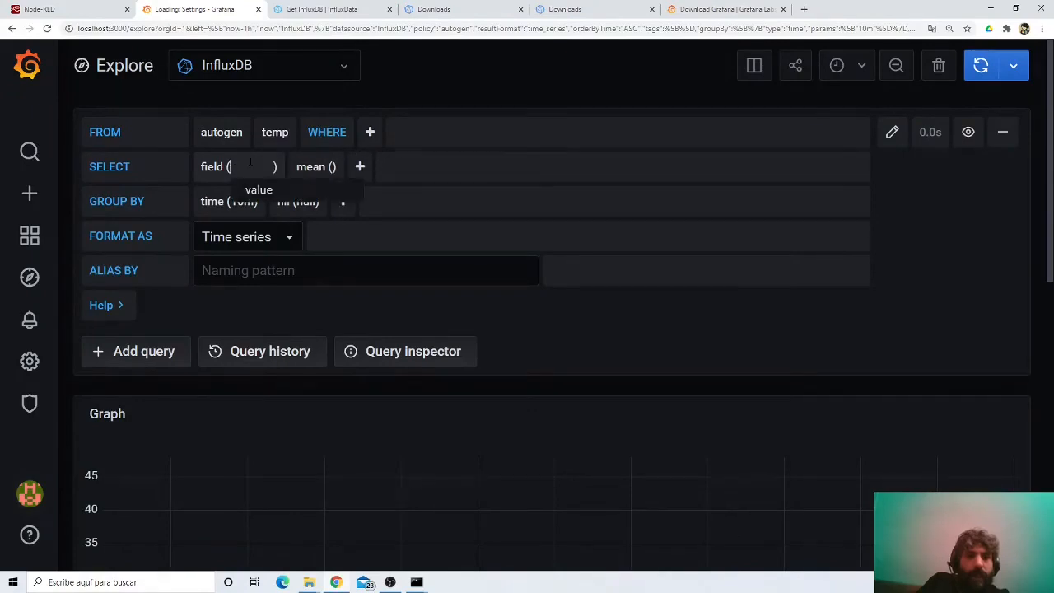
{"action": "left_click", "coordinate": [254, 186]}
{"action": "scroll", "coordinate": [468, 283], "scroll_direction": "down", "scroll_amount": 2}
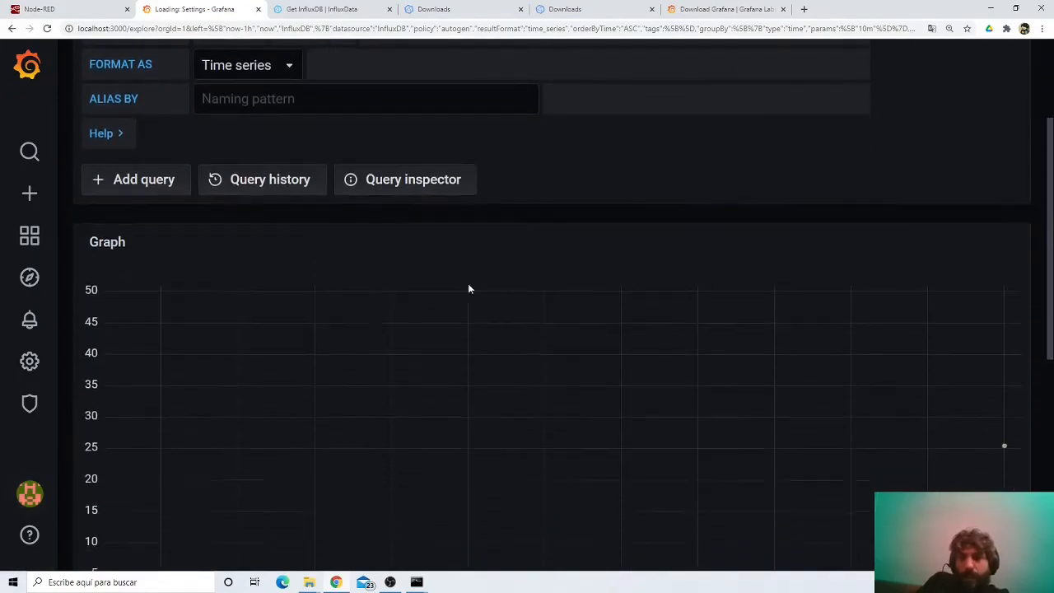
{"action": "left_click_drag", "start_coordinate": [935, 394], "coordinate": [1021, 399]}
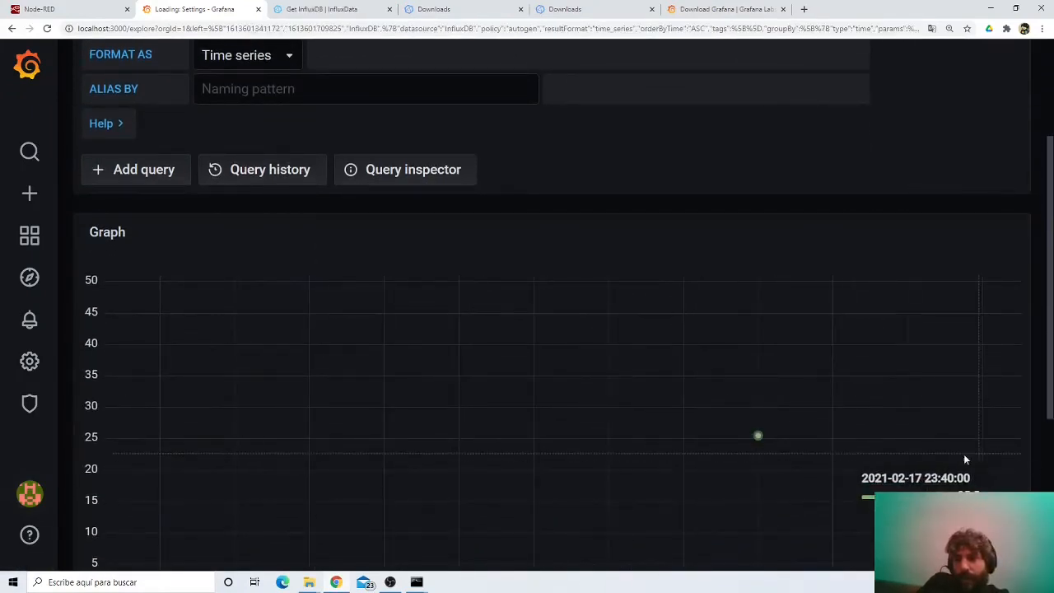
Try the Logs format for the query and switch it back to Time series
{"action": "scroll", "coordinate": [752, 445], "scroll_direction": "up", "scroll_amount": 1}
{"action": "scroll", "coordinate": [752, 445], "scroll_direction": "up", "scroll_amount": 2}
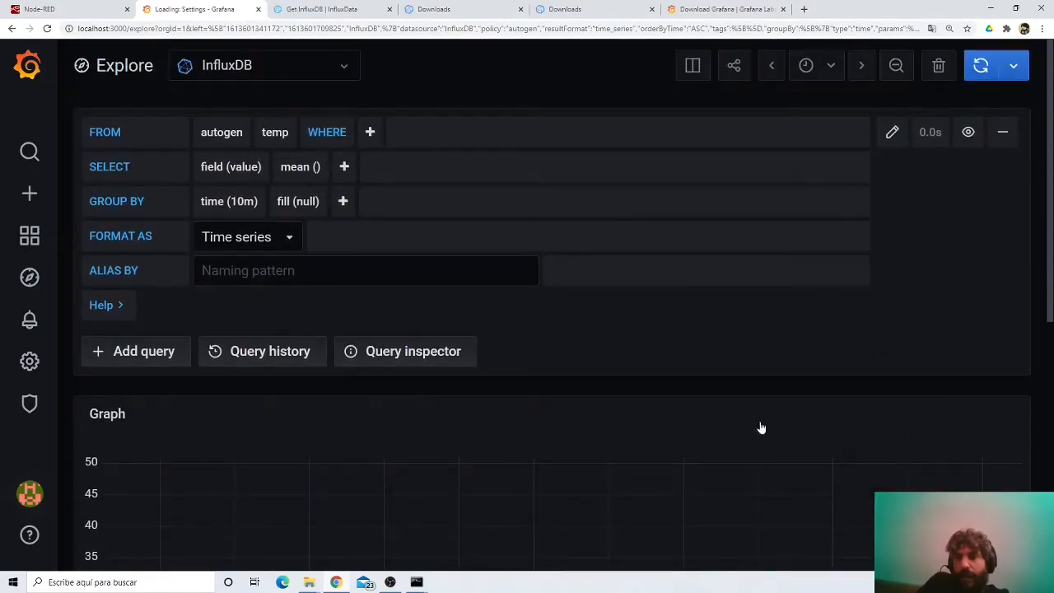
{"action": "left_click", "coordinate": [260, 249]}
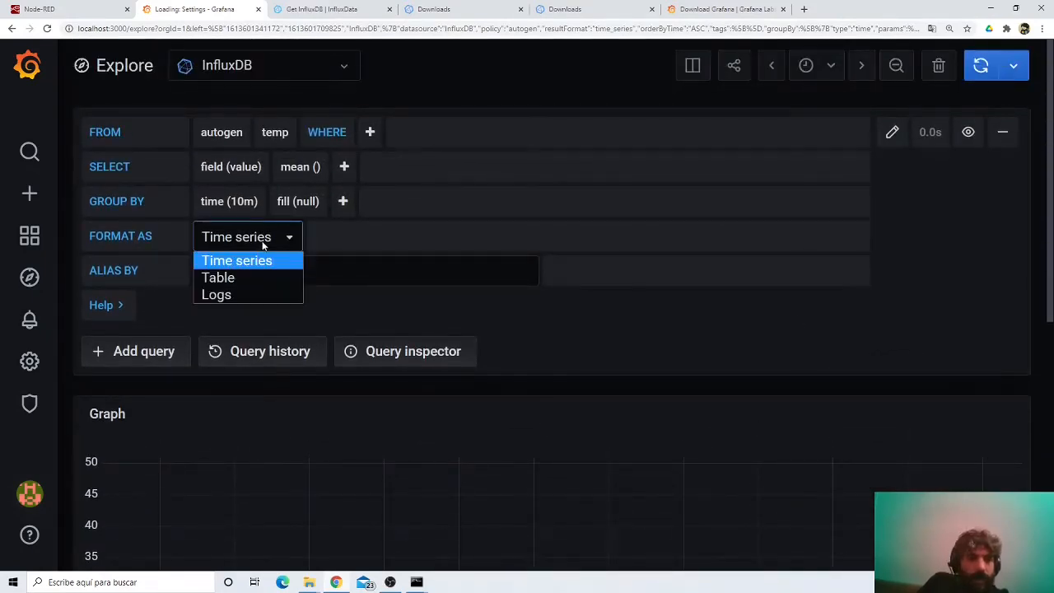
{"action": "left_click", "coordinate": [245, 293]}
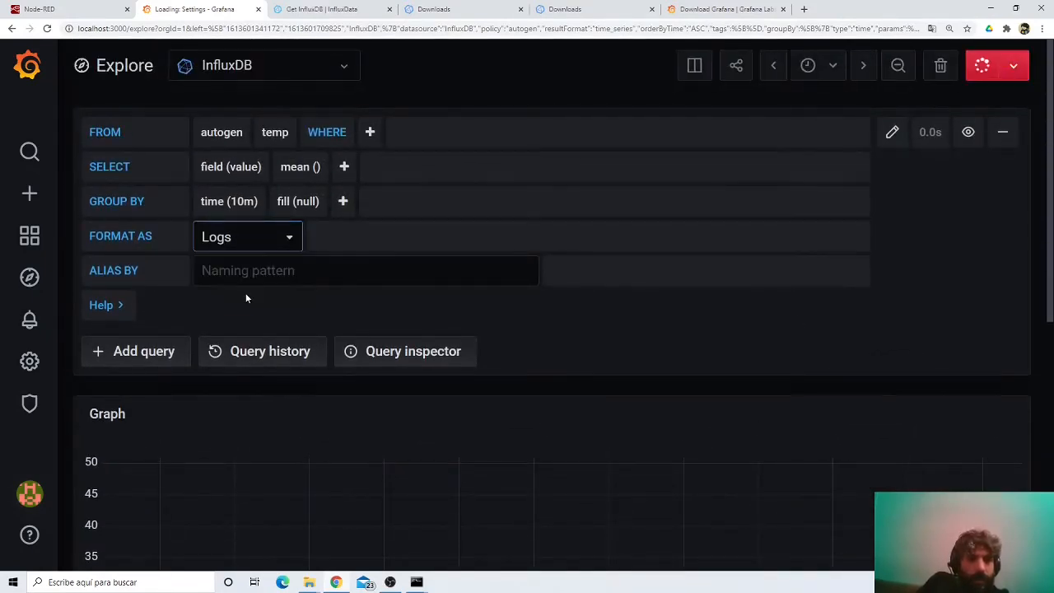
{"action": "left_click", "coordinate": [258, 247]}
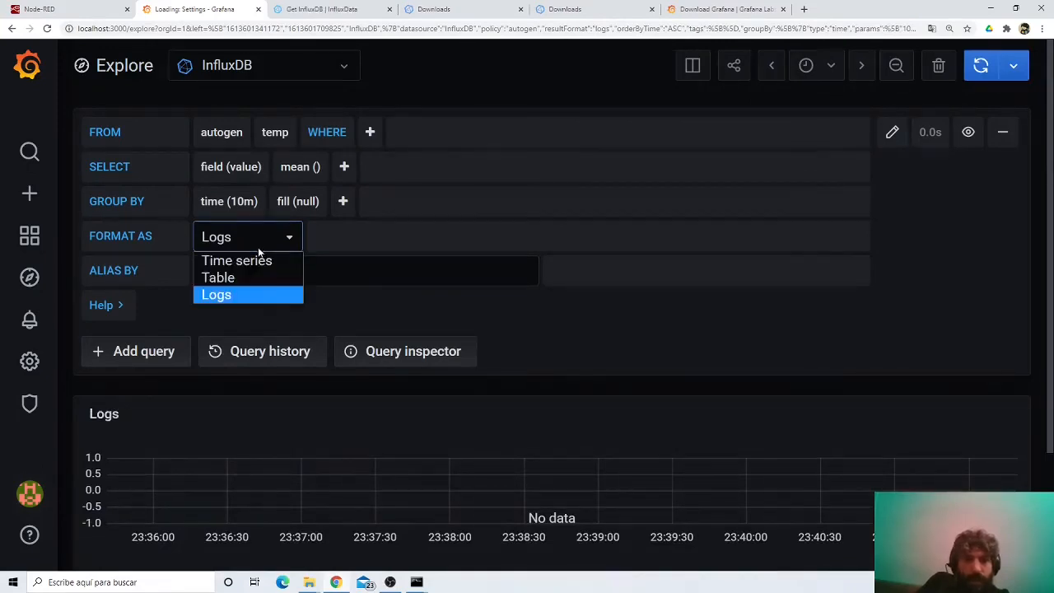
{"action": "left_click", "coordinate": [246, 258]}
Group the query by 1s time intervals and zoom the graph into the period from about 23:40:00 onward
{"action": "left_click", "coordinate": [240, 201]}
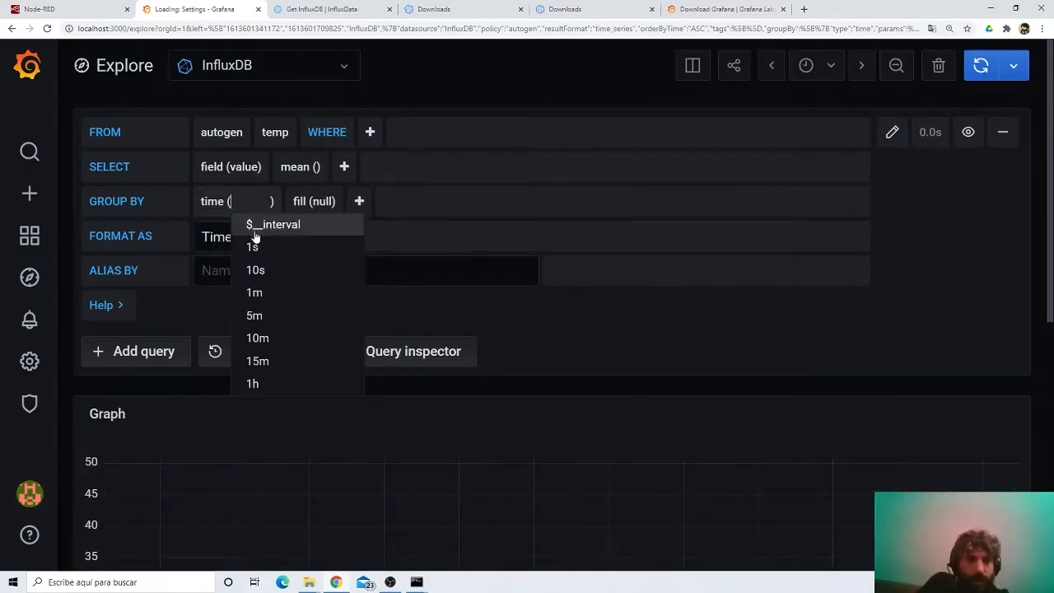
{"action": "left_click", "coordinate": [252, 243]}
{"action": "scroll", "coordinate": [548, 428], "scroll_direction": "down", "scroll_amount": 3}
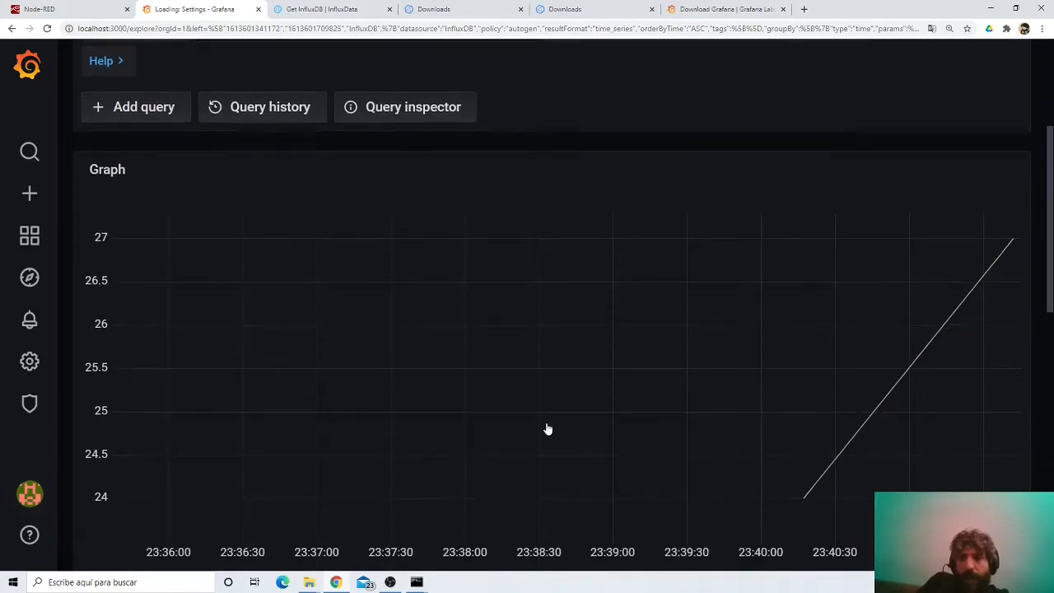
{"action": "scroll", "coordinate": [547, 428], "scroll_direction": "up", "scroll_amount": 1}
{"action": "scroll", "coordinate": [547, 428], "scroll_direction": "down", "scroll_amount": 1}
{"action": "scroll", "coordinate": [548, 428], "scroll_direction": "down", "scroll_amount": 1}
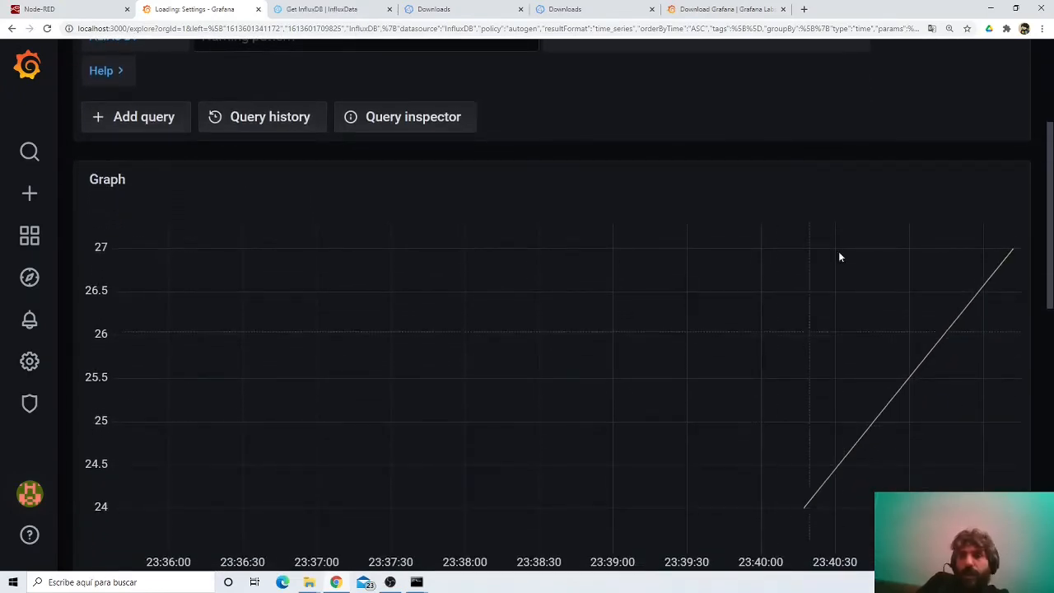
{"action": "mouse_move", "coordinate": [759, 234]}
{"action": "left_mouse_down"}
{"action": "mouse_move", "coordinate": [830, 432]}
{"action": "mouse_move", "coordinate": [999, 436]}
{"action": "mouse_move", "coordinate": [1023, 426]}
{"action": "left_mouse_up"}
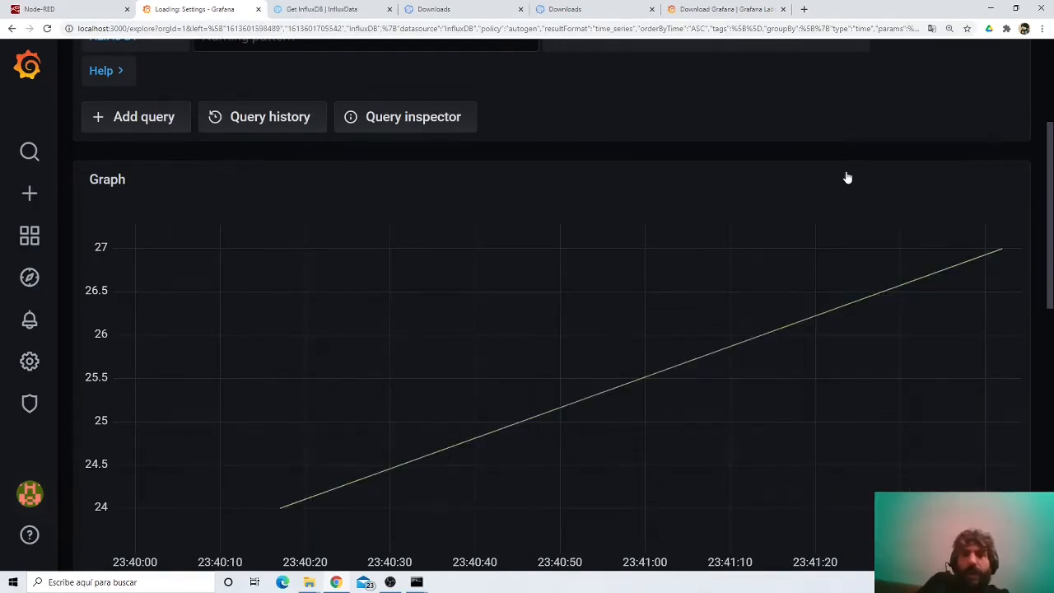
Examine the Explore query settings and the temp.mean graph plotted from the injected values
{"action": "scroll", "coordinate": [844, 176], "scroll_direction": "up", "scroll_amount": 3}
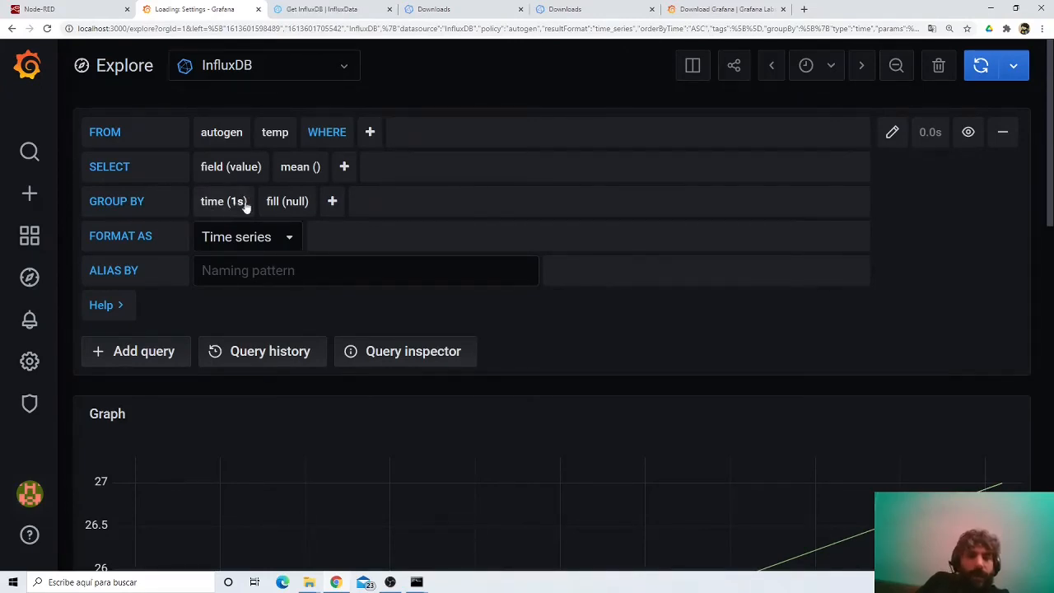
{"action": "scroll", "coordinate": [915, 332], "scroll_direction": "down", "scroll_amount": 2}
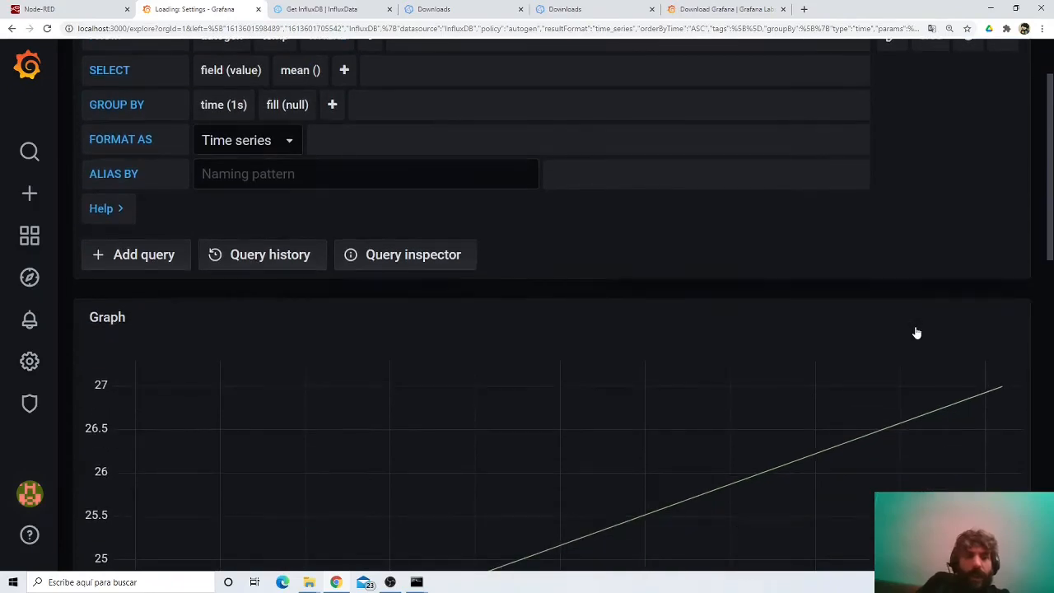
{"action": "scroll", "coordinate": [916, 332], "scroll_direction": "up", "scroll_amount": 1}
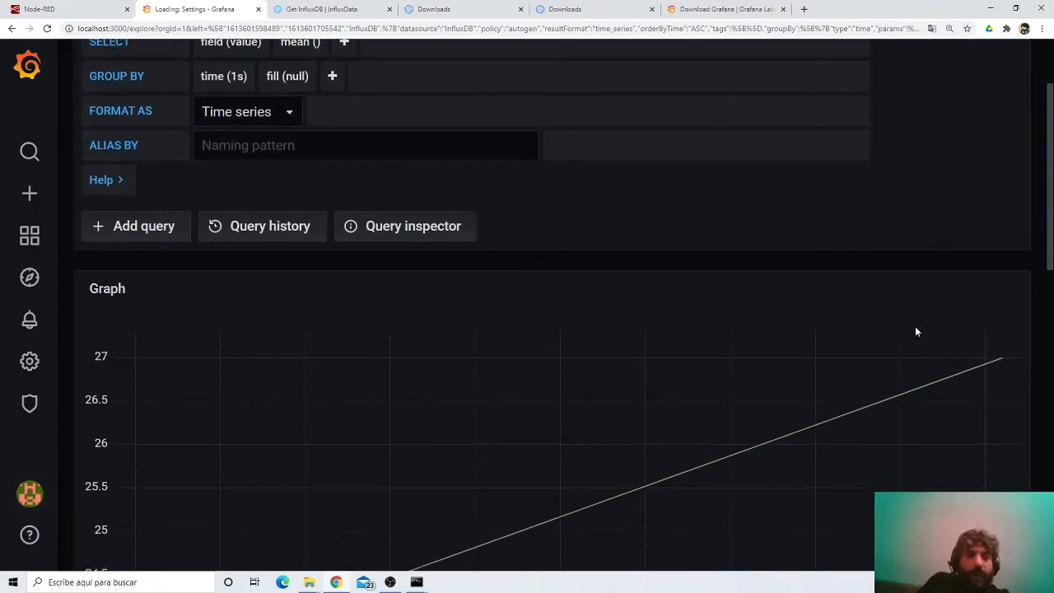
{"action": "scroll", "coordinate": [915, 332], "scroll_direction": "down", "scroll_amount": 1}
{"action": "scroll", "coordinate": [915, 332], "scroll_direction": "down", "scroll_amount": 2}
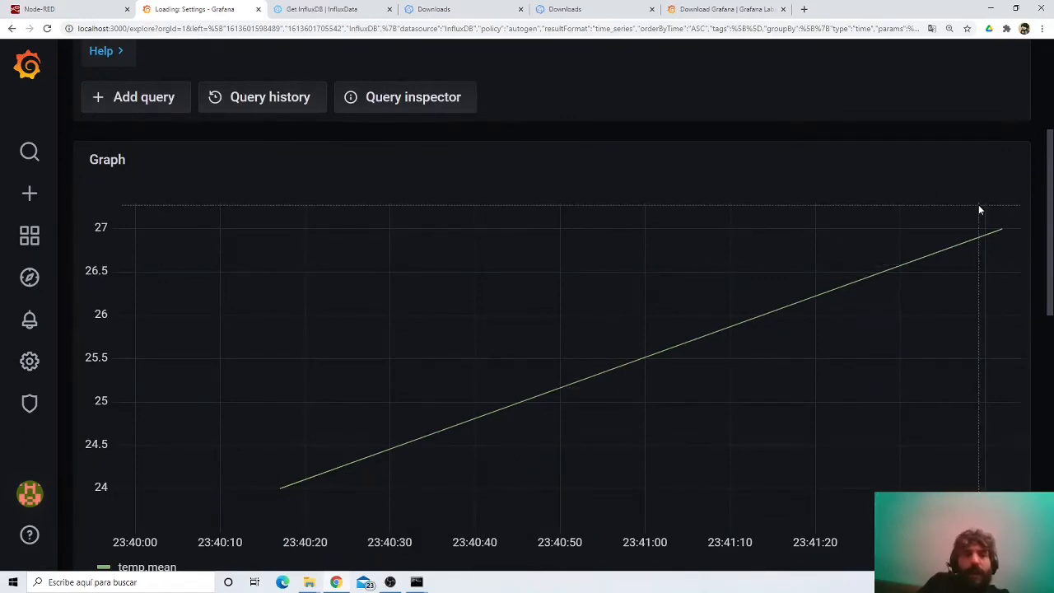
{"action": "scroll", "coordinate": [921, 165], "scroll_direction": "up", "scroll_amount": 1}
{"action": "scroll", "coordinate": [922, 165], "scroll_direction": "up", "scroll_amount": 3}
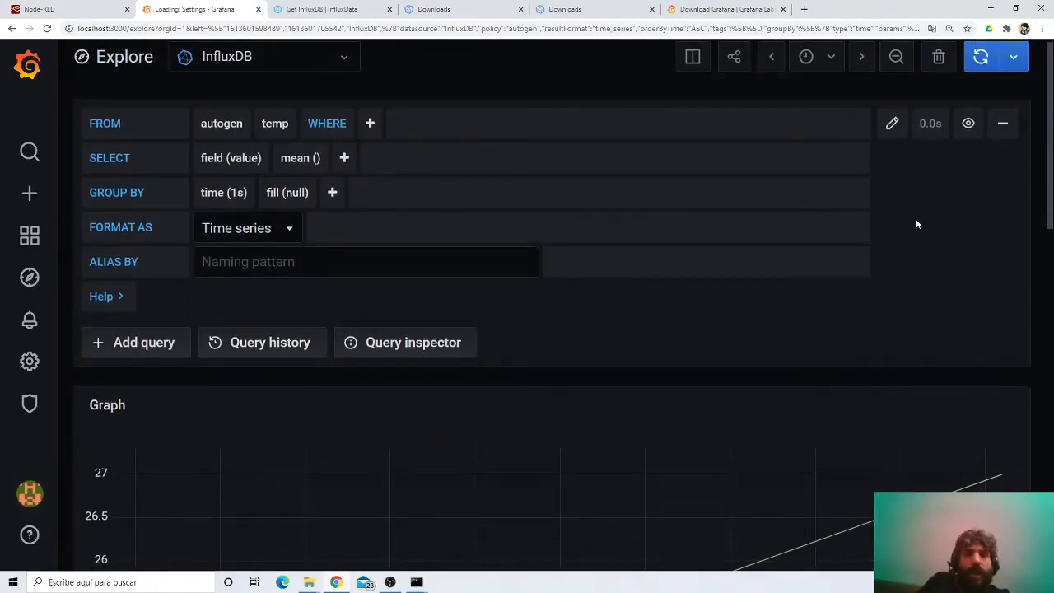
{"action": "scroll", "coordinate": [912, 260], "scroll_direction": "down", "scroll_amount": 2}
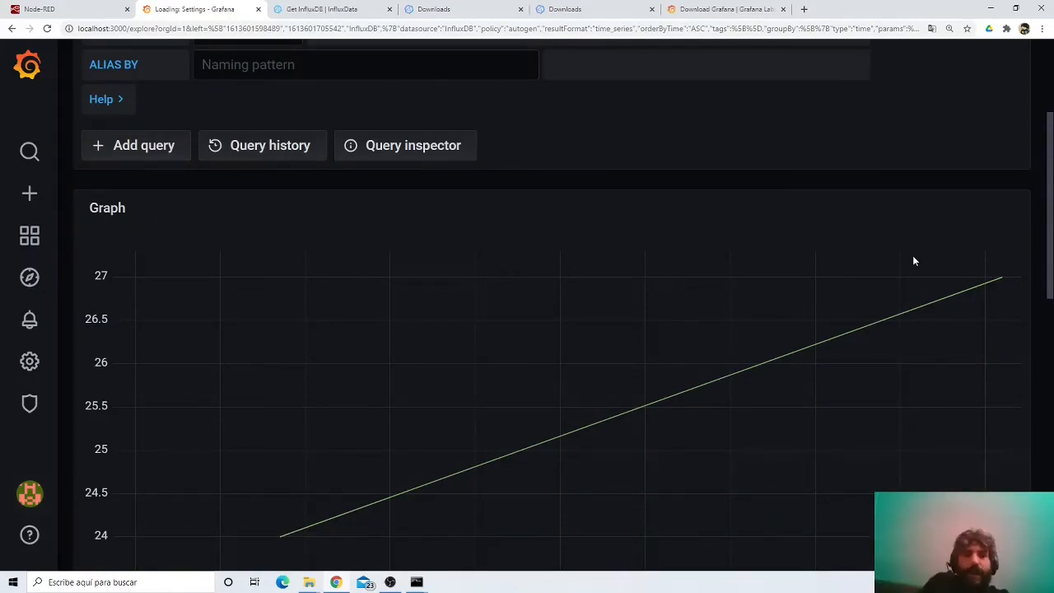
{"action": "scroll", "coordinate": [914, 260], "scroll_direction": "up", "scroll_amount": 2}
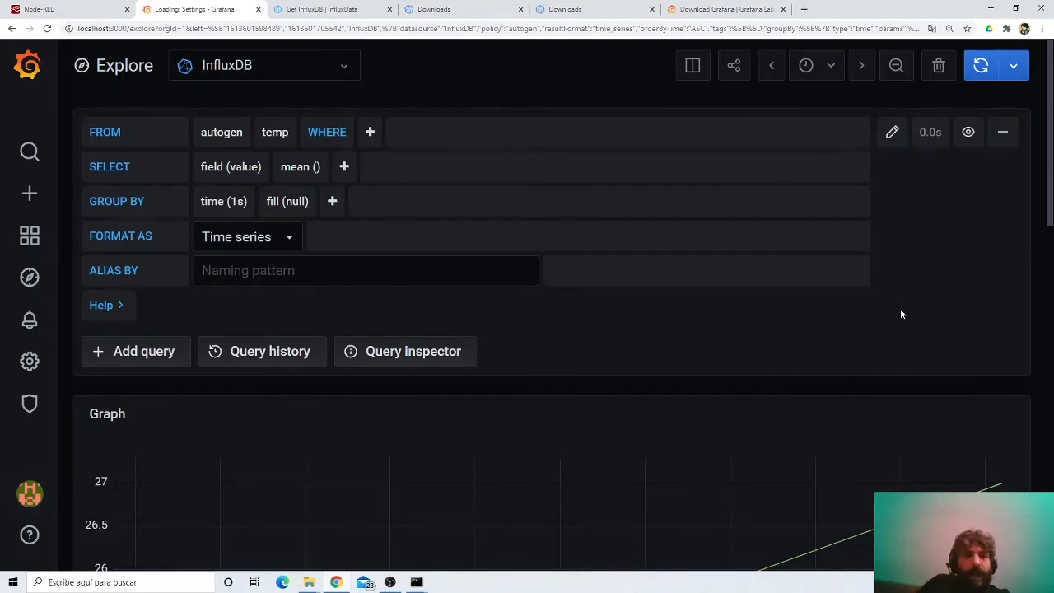
{"action": "scroll", "coordinate": [899, 311], "scroll_direction": "down", "scroll_amount": 1}
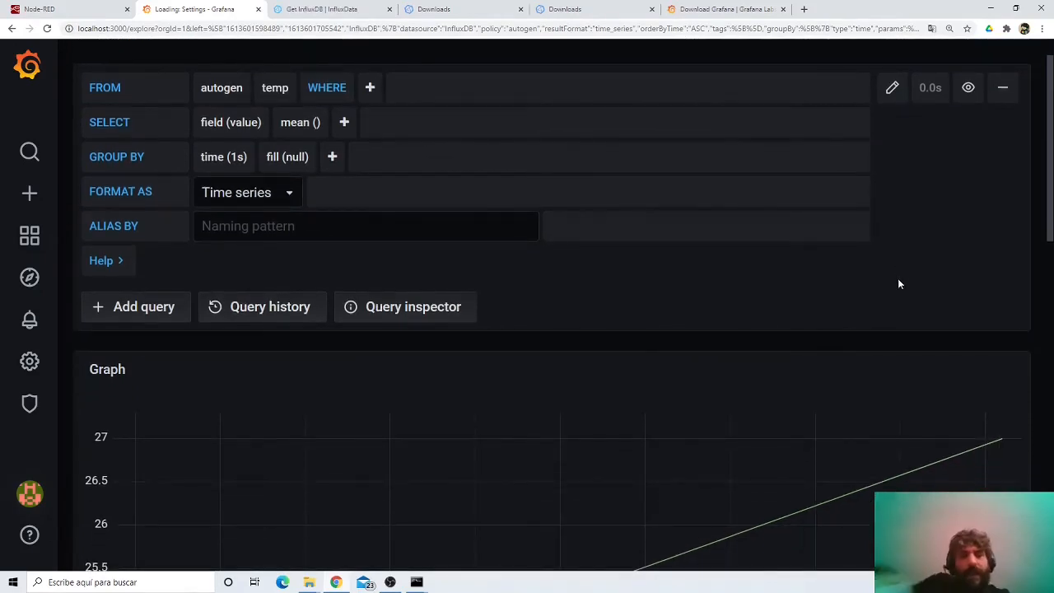
{"action": "scroll", "coordinate": [897, 280], "scroll_direction": "down", "scroll_amount": 1}
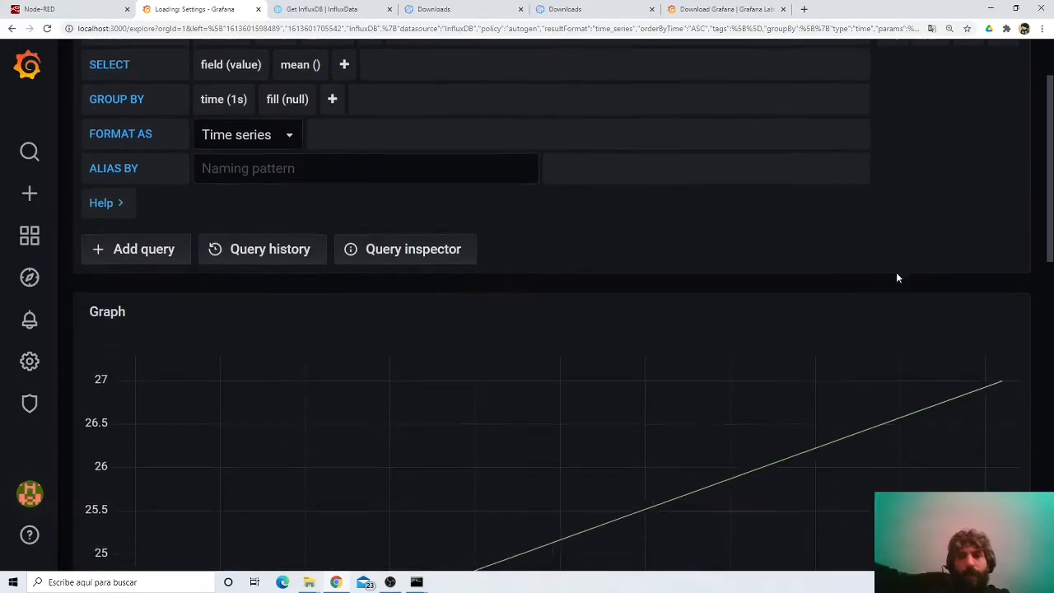
{"action": "scroll", "coordinate": [897, 277], "scroll_direction": "down", "scroll_amount": 1}
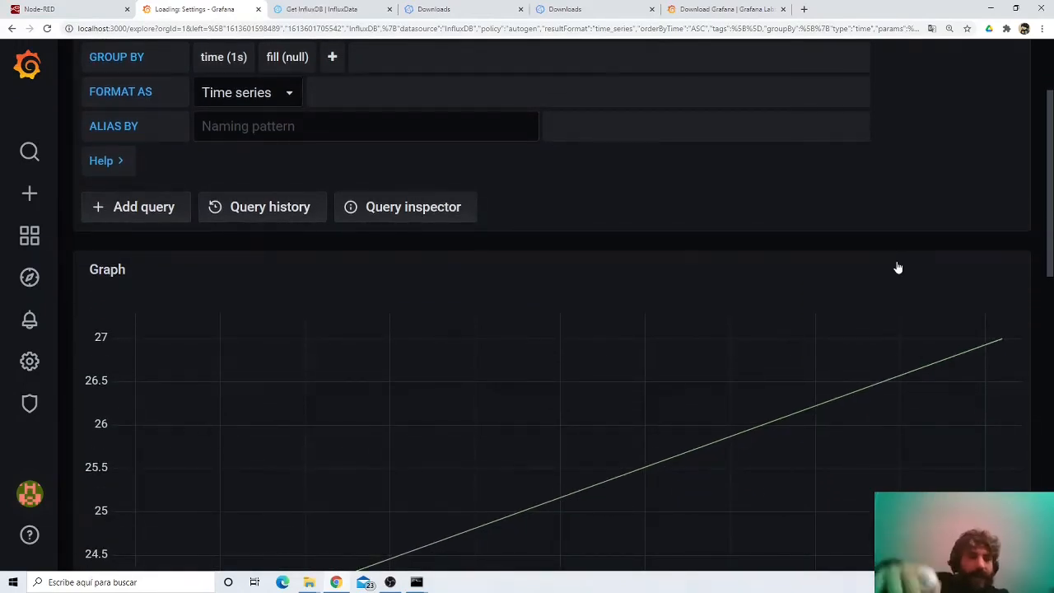
{"action": "scroll", "coordinate": [898, 268], "scroll_direction": "up", "scroll_amount": 3}
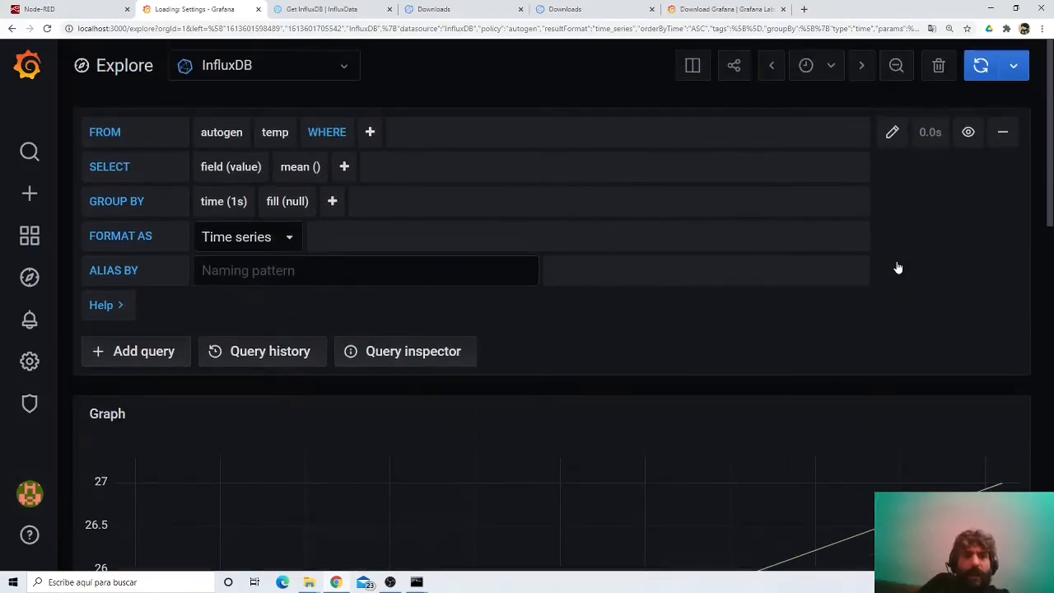